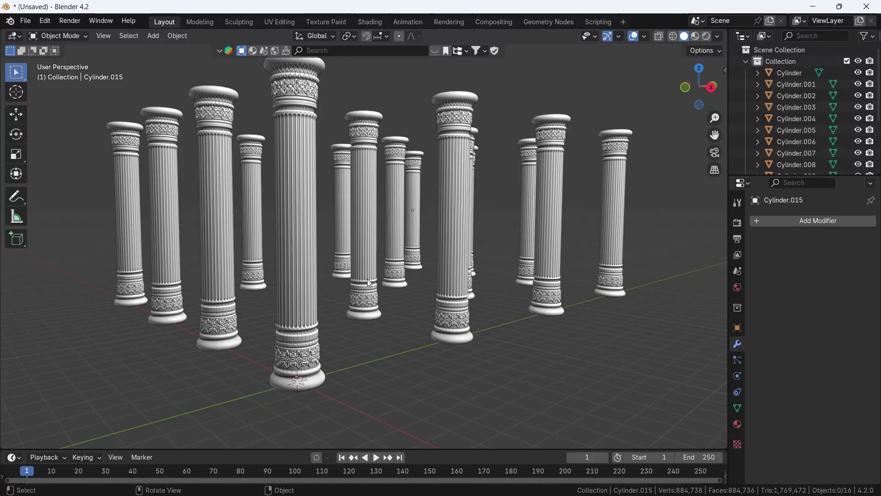
Delete all the existing decorative columns from the scene.
{"action": "middle_click_drag", "start_coordinate": [367, 279], "coordinate": [359, 302]}
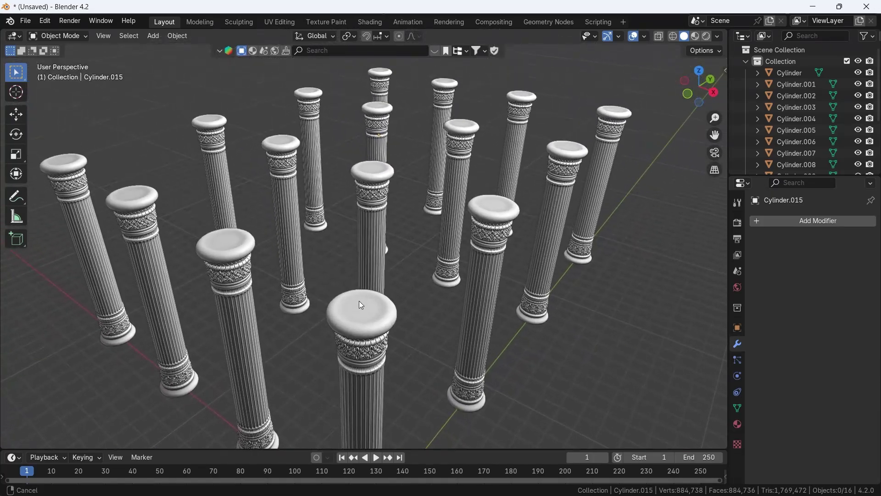
{"action": "scroll", "coordinate": [365, 258], "scroll_direction": "down", "scroll_amount": 3}
{"action": "middle_click_drag", "start_coordinate": [258, 302], "coordinate": [228, 255]}
{"action": "scroll", "coordinate": [307, 256], "scroll_direction": "up", "scroll_amount": 3}
{"action": "key", "text": "a"}
{"action": "key", "text": "Delete"}
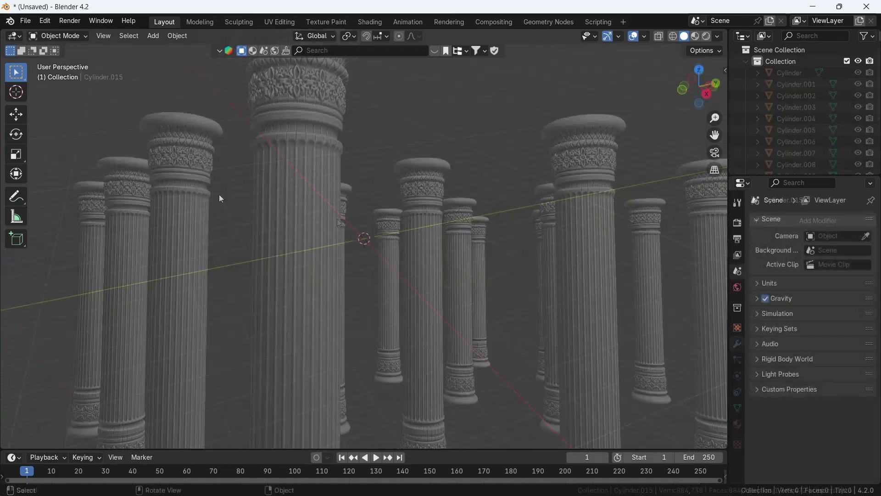
Add a cylinder mesh at the scene origin.
{"action": "left_click", "coordinate": [153, 36]}
{"action": "mouse_move", "coordinate": [158, 50]}
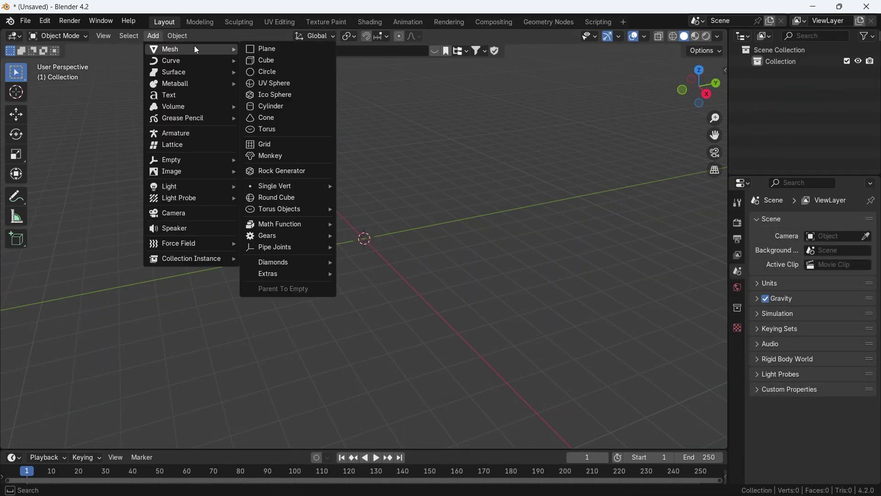
{"action": "left_click", "coordinate": [272, 113]}
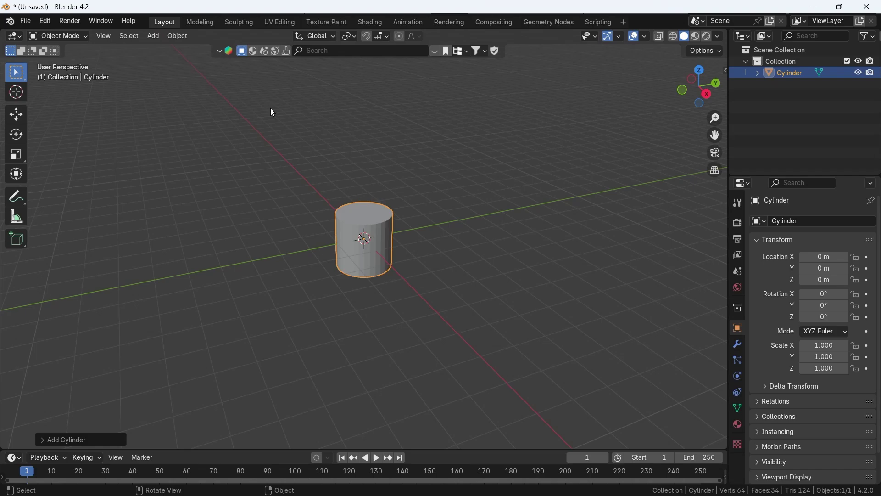
{"action": "middle_click_drag", "start_coordinate": [405, 244], "coordinate": [433, 245]}
{"action": "scroll", "coordinate": [437, 243], "scroll_direction": "up", "scroll_amount": 4}
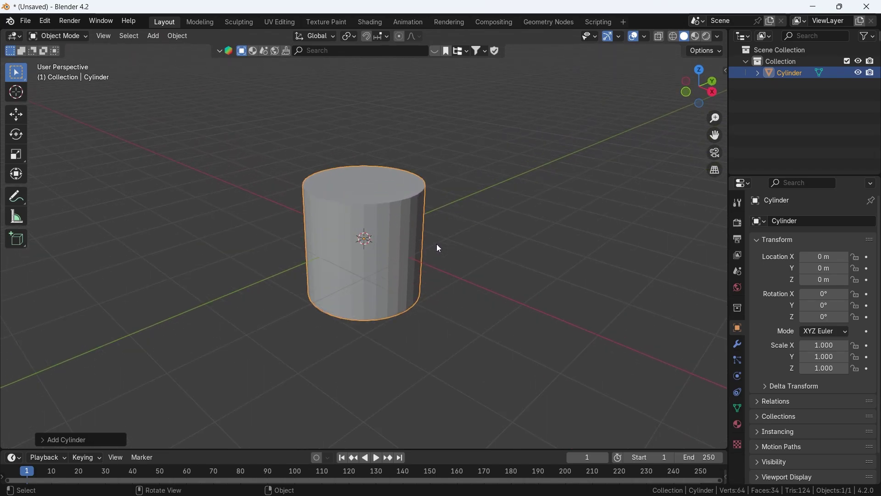
Set the cylinder's dimensions to 1.5 m in X and Y and 11 m in Z.
{"action": "key", "text": "n"}
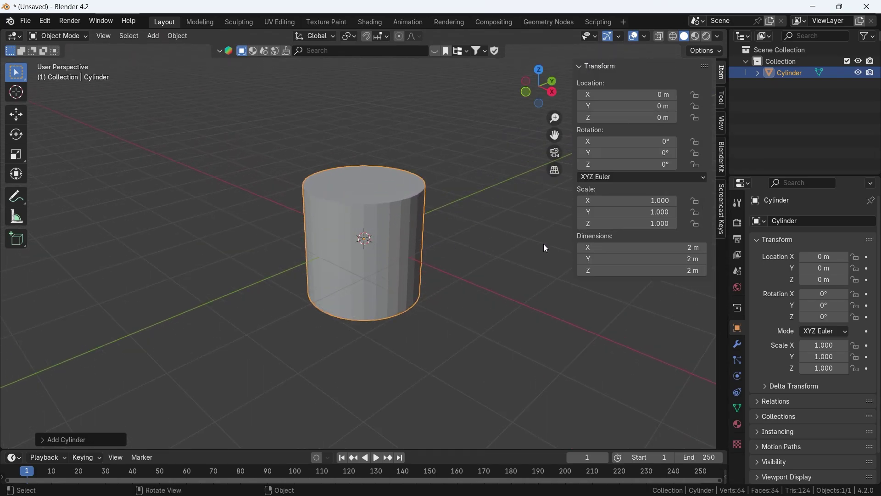
{"action": "mouse_move", "coordinate": [661, 247]}
{"action": "left_mouse_down"}
{"action": "mouse_move", "coordinate": [661, 258]}
{"action": "mouse_move", "coordinate": [661, 246]}
{"action": "left_mouse_up"}
{"action": "type", "text": "1.5"}
{"action": "key", "text": "Return"}
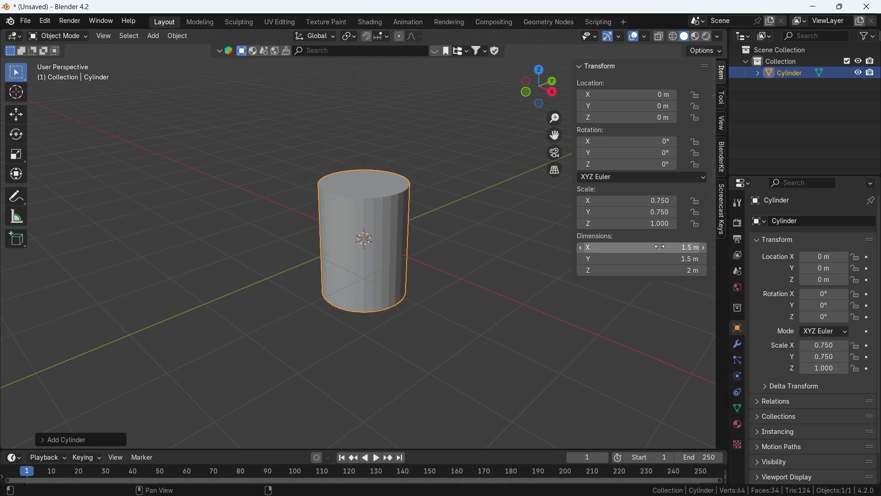
{"action": "left_click", "coordinate": [659, 269]}
{"action": "type", "text": "1"}
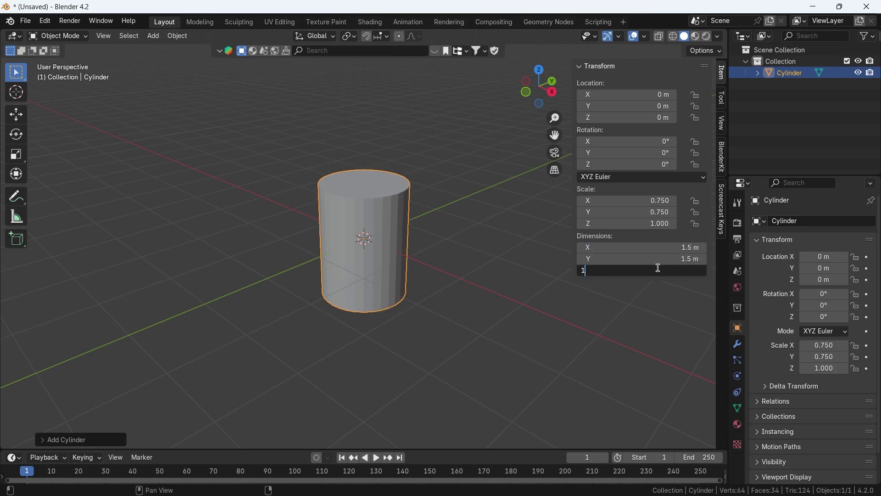
{"action": "type", "text": "1"}
{"action": "key", "text": "Return"}
{"action": "left_click", "coordinate": [464, 265]}
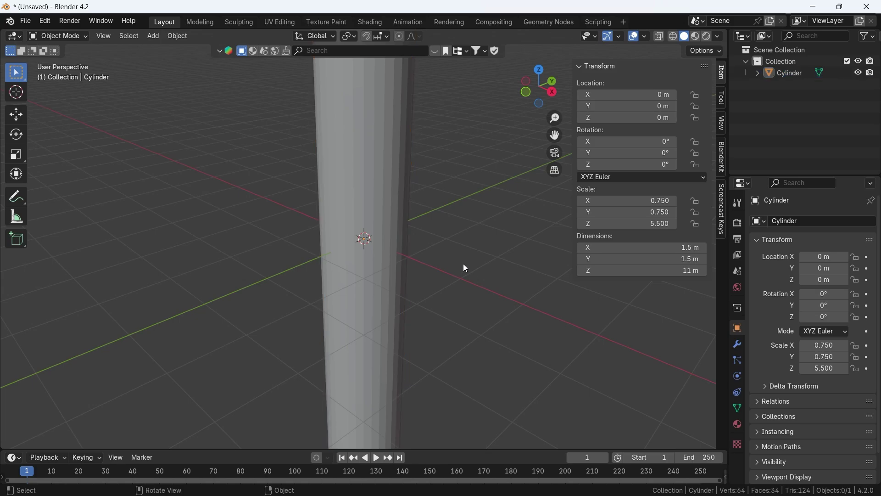
{"action": "key", "text": "n"}
Apply the scale of the tall cylinder.
{"action": "scroll", "coordinate": [461, 262], "scroll_direction": "down", "scroll_amount": 4}
{"action": "left_click", "coordinate": [384, 191]}
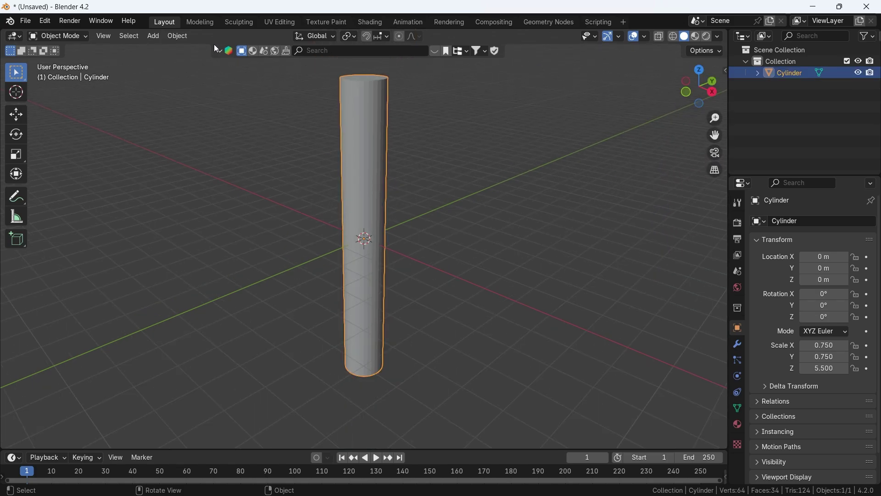
{"action": "left_click", "coordinate": [178, 36]}
{"action": "mouse_move", "coordinate": [248, 96]}
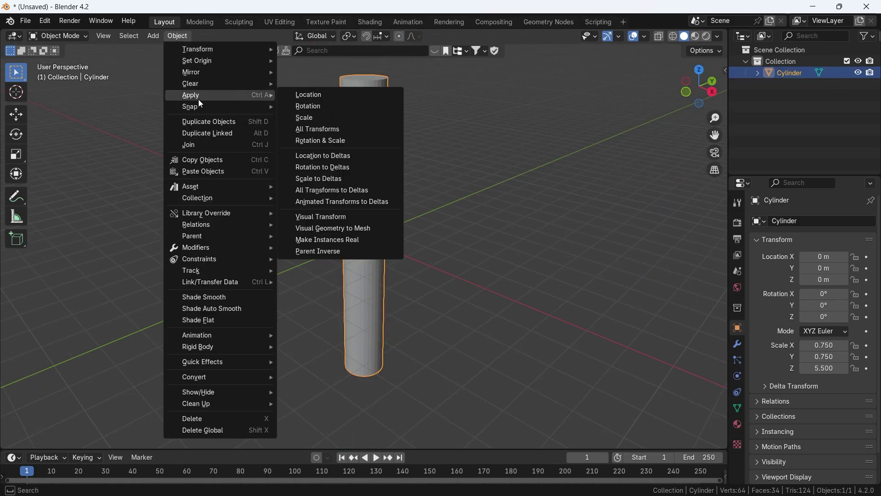
{"action": "left_click", "coordinate": [307, 118]}
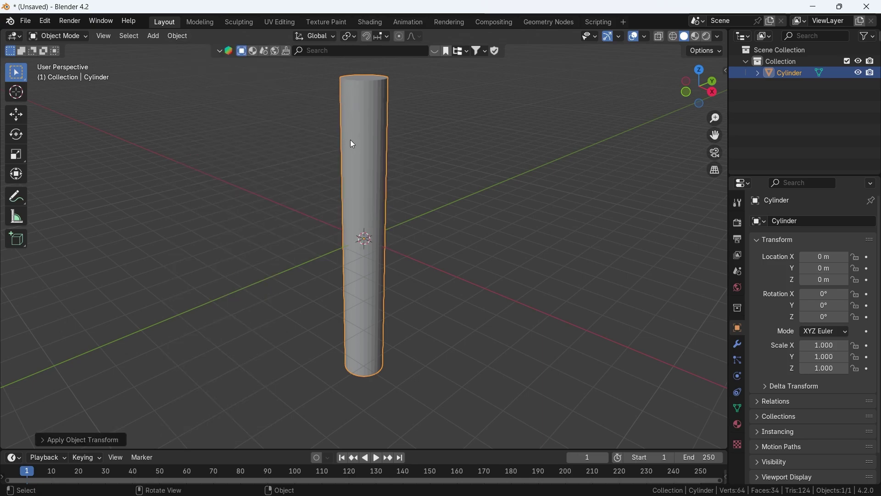
In Edit Mode, add 20 evenly spaced horizontal loop cuts along the cylinder's height.
{"action": "key", "text": "Tab"}
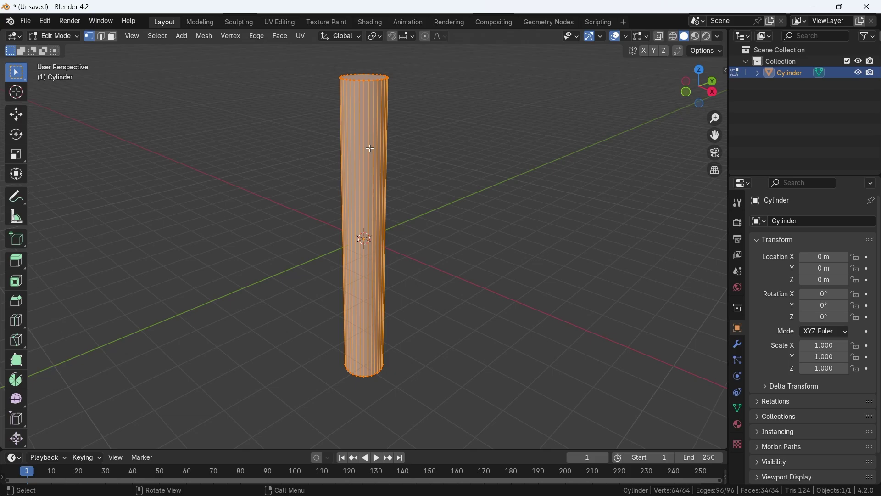
{"action": "key", "text": "ctrl+r"}
{"action": "left_click", "coordinate": [379, 191]}
{"action": "right_click", "coordinate": [379, 191]}
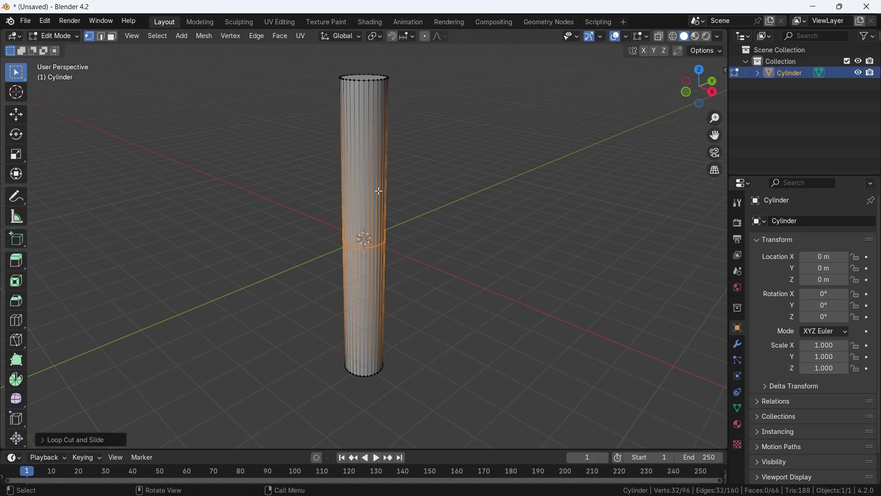
{"action": "left_click", "coordinate": [111, 438]}
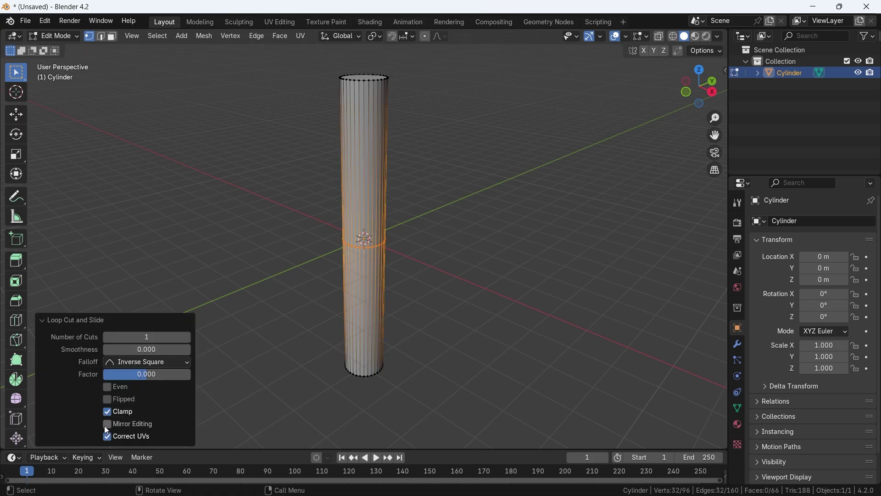
{"action": "left_click", "coordinate": [154, 340]}
{"action": "type", "text": "20"}
{"action": "key", "text": "Return"}
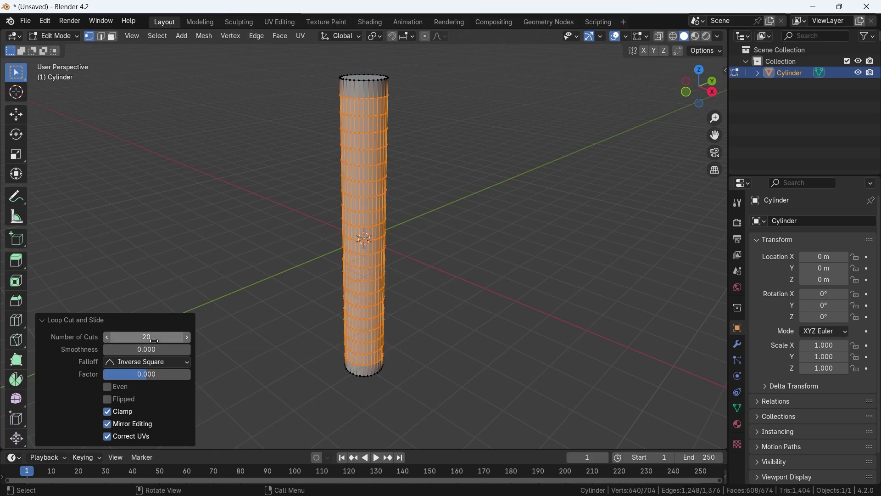
Inset the cylinder's top and bottom cap faces by about 0.10 m and delete the inner faces.
{"action": "left_click", "coordinate": [112, 36]}
{"action": "left_click", "coordinate": [356, 79]}
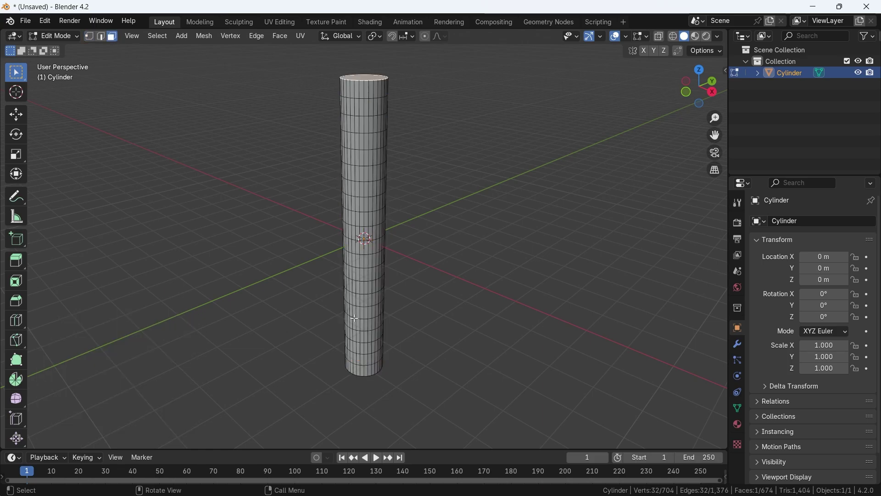
{"action": "middle_click_drag", "start_coordinate": [355, 318], "coordinate": [374, 397]}
{"action": "left_click", "coordinate": [373, 397], "text": "shift"}
{"action": "middle_click_drag", "start_coordinate": [439, 269], "coordinate": [422, 246]}
{"action": "key", "text": "i"}
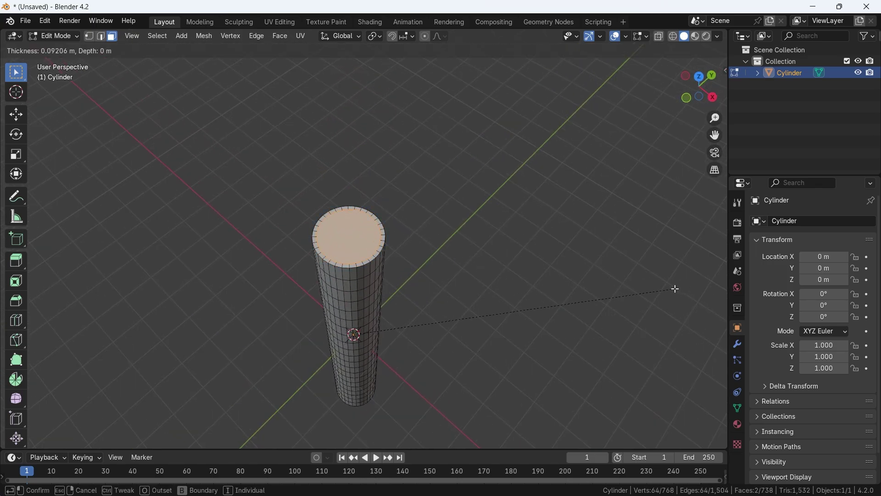
{"action": "left_click", "coordinate": [671, 289]}
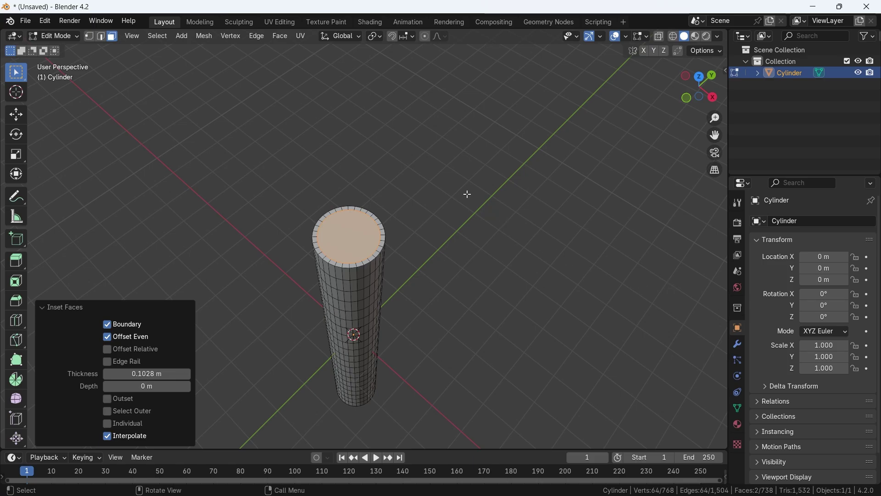
{"action": "key", "text": "x"}
{"action": "left_click", "coordinate": [461, 220]}
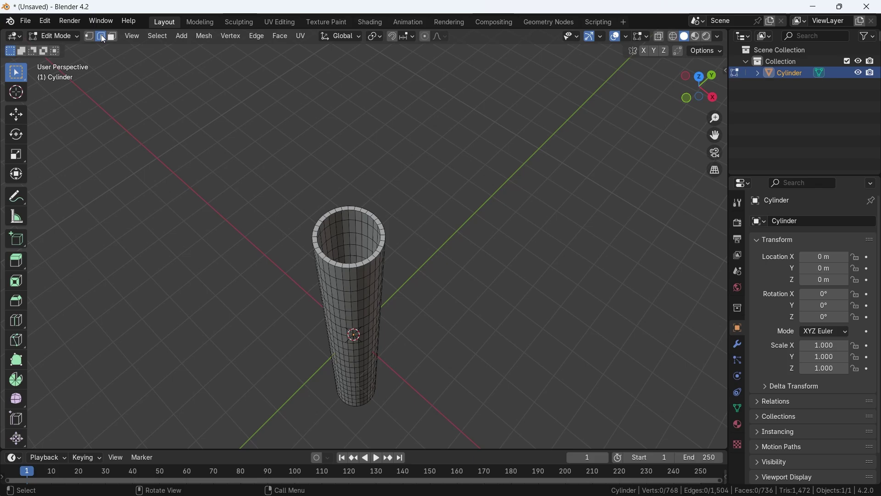
Select the inner edge ring at the cylinder's top and close the opening with Grid Fill.
{"action": "scroll", "coordinate": [358, 199], "scroll_direction": "up", "scroll_amount": 6}
{"action": "left_click", "coordinate": [375, 148]}
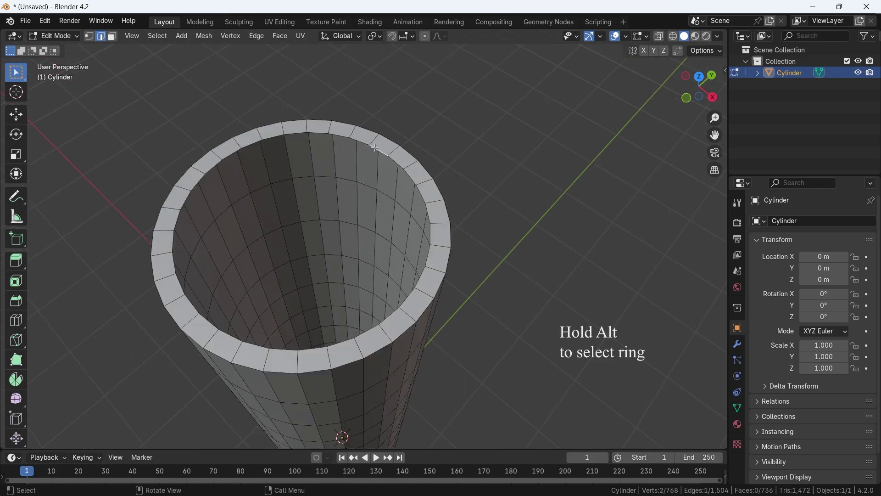
{"action": "left_click", "coordinate": [376, 148], "text": "alt"}
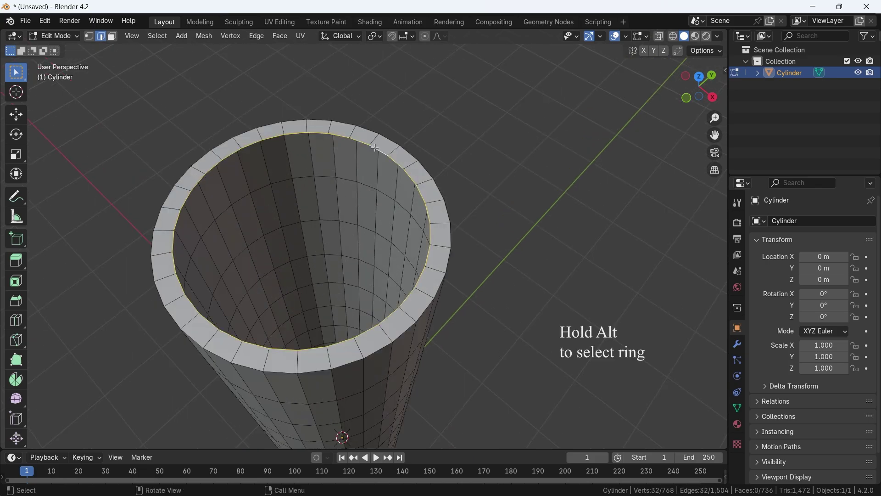
{"action": "left_click", "coordinate": [280, 36]}
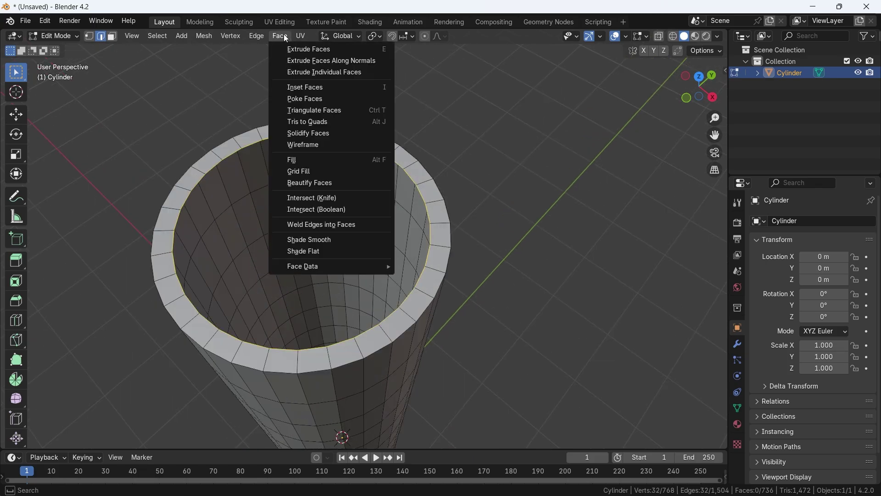
{"action": "left_click", "coordinate": [300, 171]}
Close the inner edge ring at the cylinder's bottom with Grid Fill and return to Object Mode.
{"action": "middle_click_drag", "start_coordinate": [528, 202], "coordinate": [400, 302]}
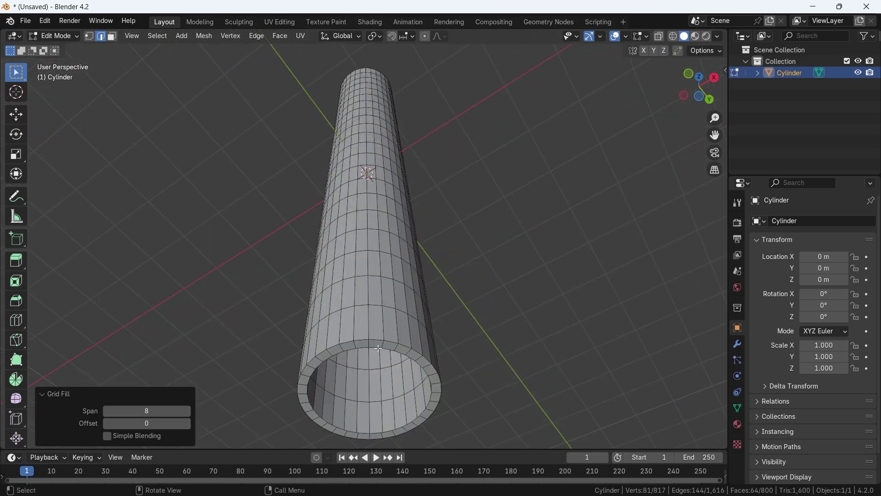
{"action": "left_click", "coordinate": [378, 348], "text": "alt"}
{"action": "left_click", "coordinate": [284, 40]}
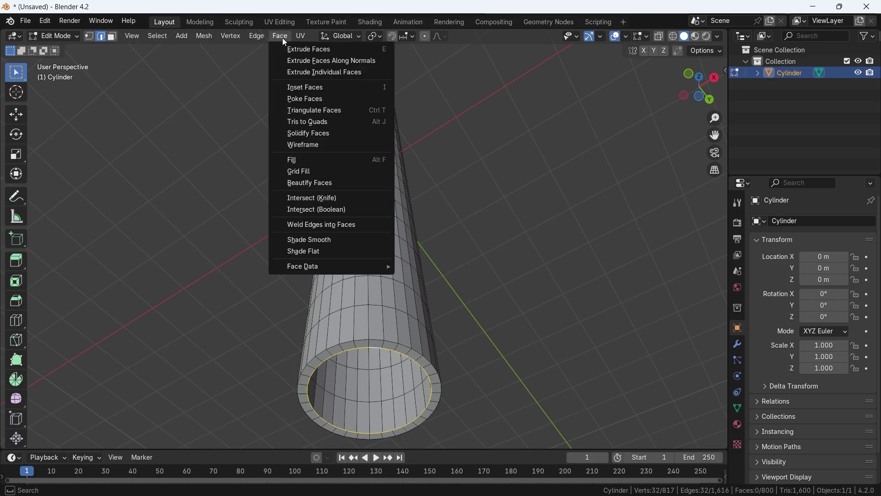
{"action": "left_click", "coordinate": [301, 171]}
{"action": "middle_click_drag", "start_coordinate": [499, 156], "coordinate": [453, 167]}
{"action": "key", "text": "Tab"}
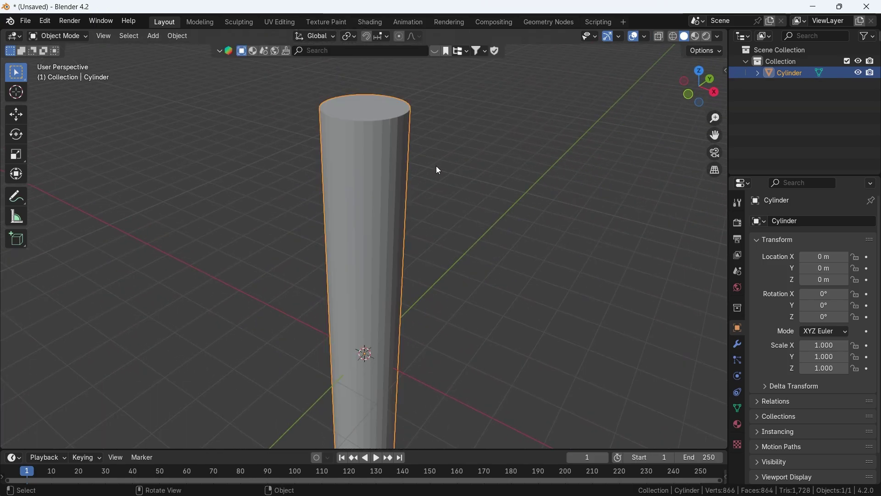
Add a Subdivision Surface modifier to the cylinder with viewport level 5 and increase its quality.
{"action": "left_click", "coordinate": [738, 344]}
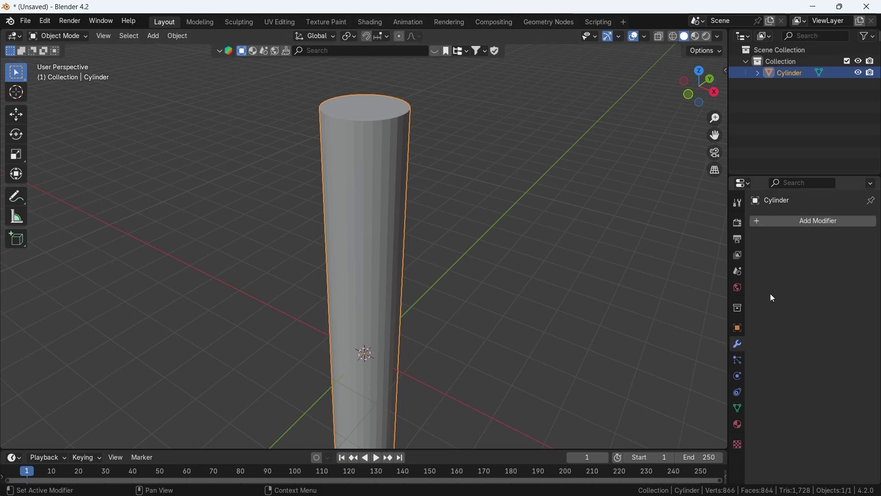
{"action": "left_click", "coordinate": [801, 229]}
{"action": "mouse_move", "coordinate": [757, 266]}
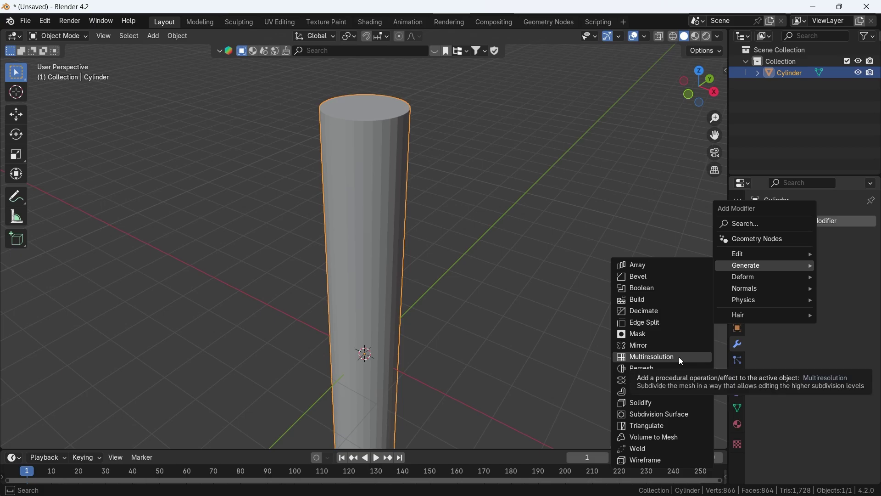
{"action": "left_click", "coordinate": [665, 417]}
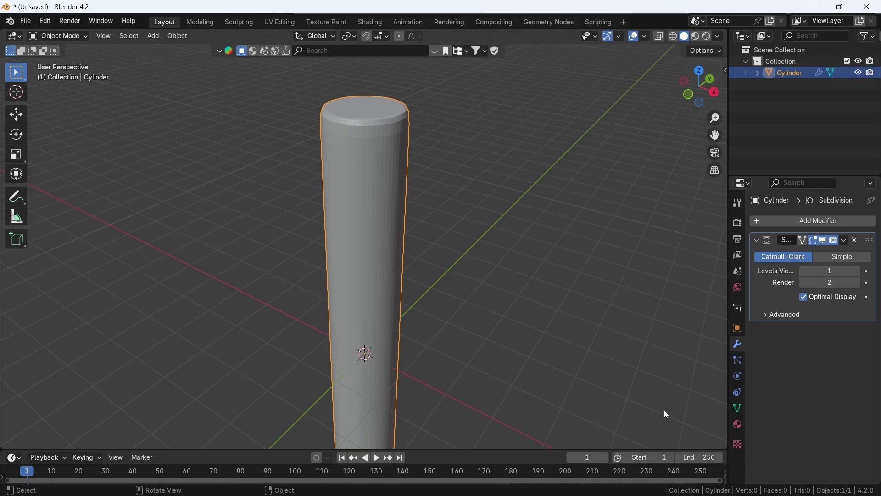
{"action": "left_click", "coordinate": [839, 272]}
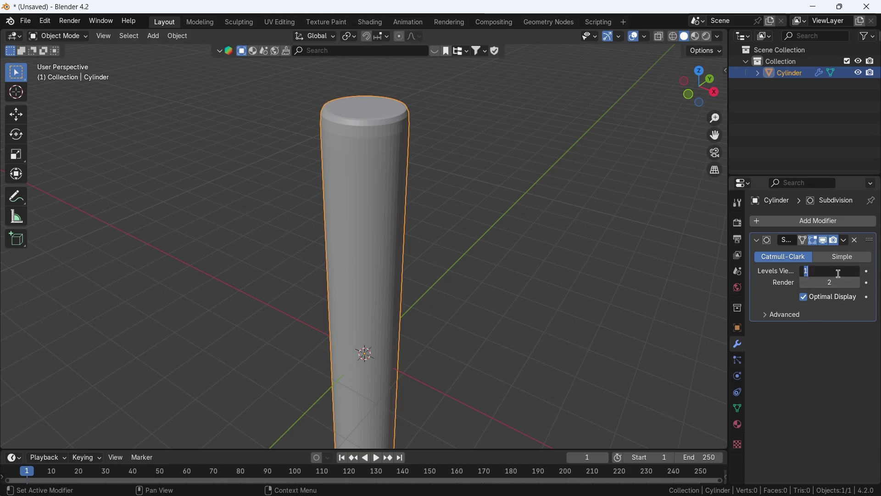
{"action": "key", "text": "Return"}
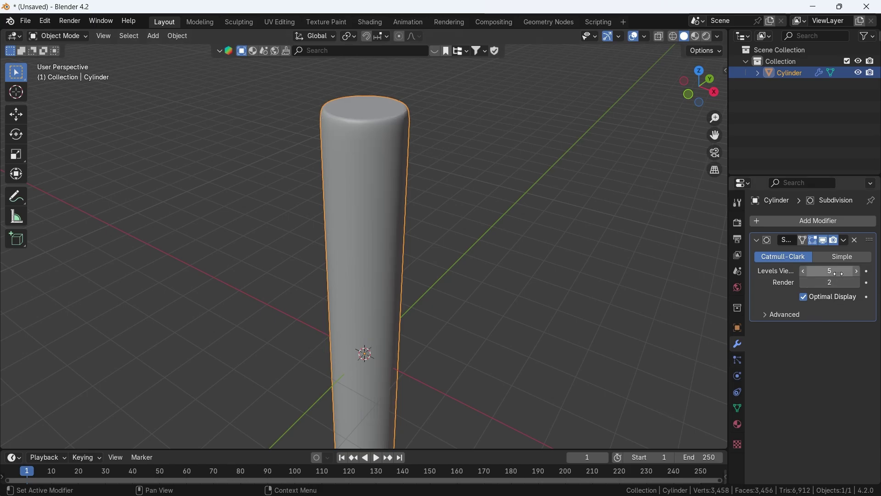
{"action": "left_click", "coordinate": [798, 317]}
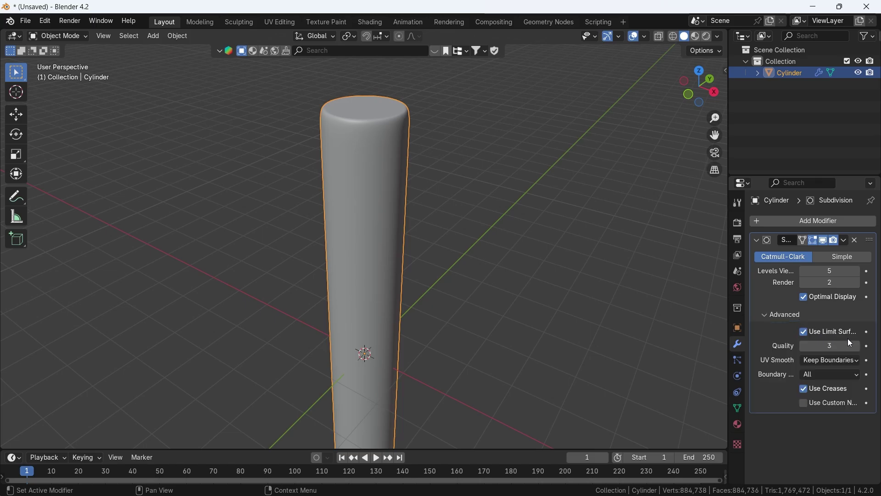
{"action": "left_click", "coordinate": [857, 346]}
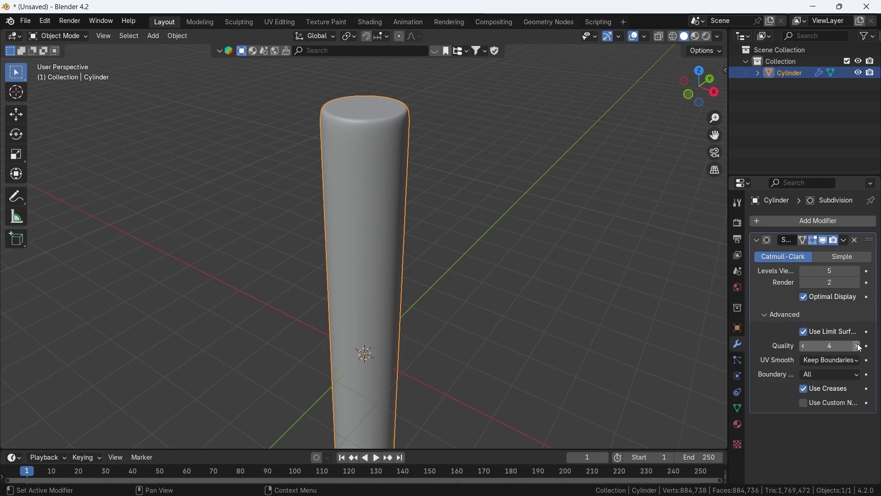
Apply the Subdivision Surface modifier and shade the cylinder smooth.
{"action": "left_click", "coordinate": [845, 241]}
{"action": "left_click", "coordinate": [826, 253]}
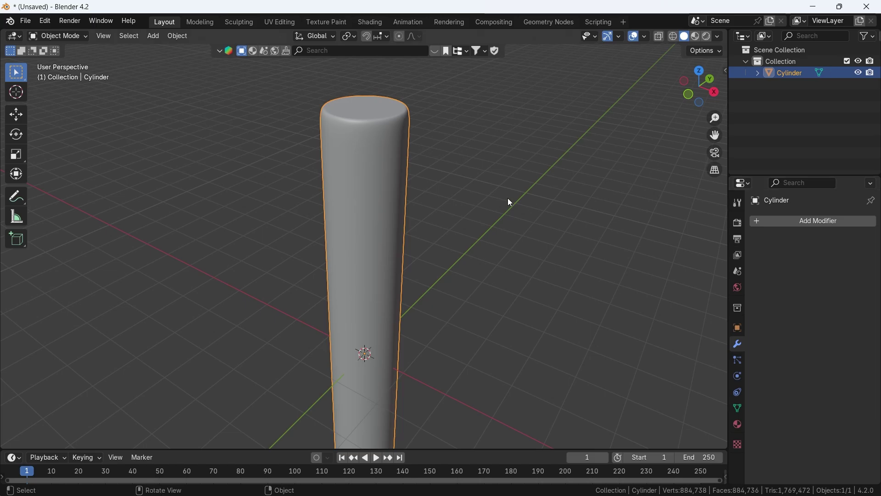
{"action": "right_click", "coordinate": [380, 172]}
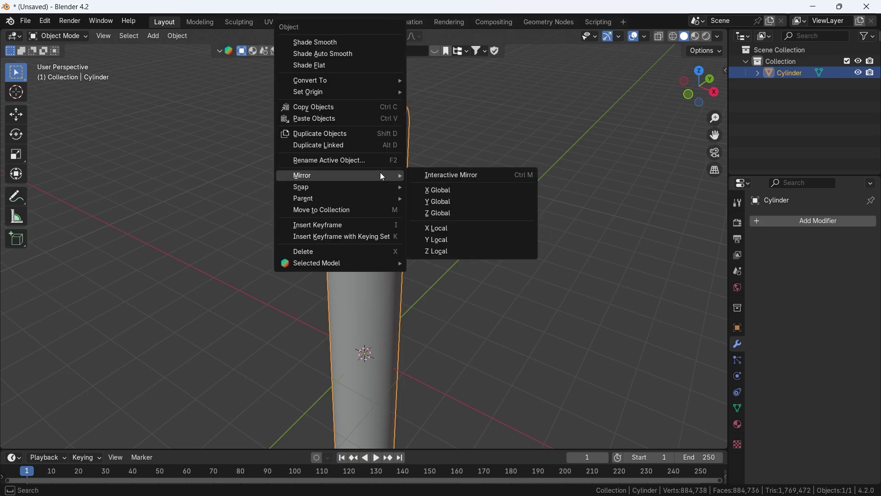
{"action": "left_click", "coordinate": [338, 48]}
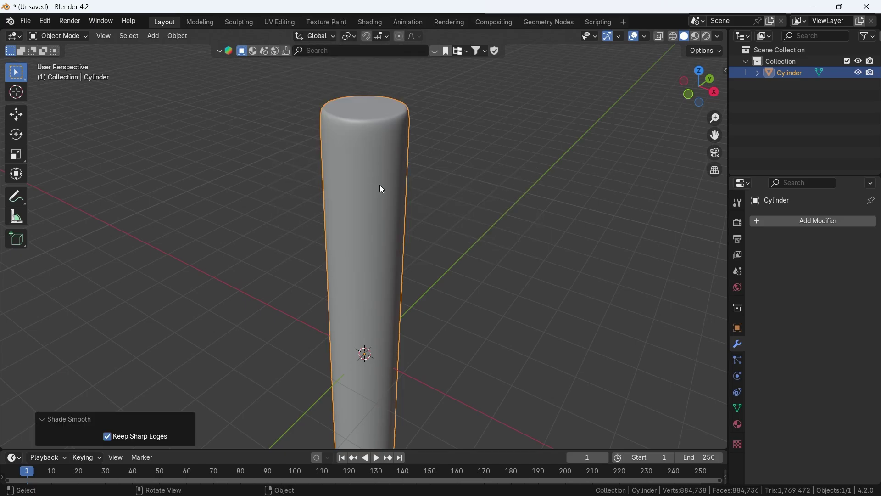
Switch to the Sculpting workspace, view the cylinder from the front and expand the brush toolbar to two columns.
{"action": "left_click", "coordinate": [247, 26]}
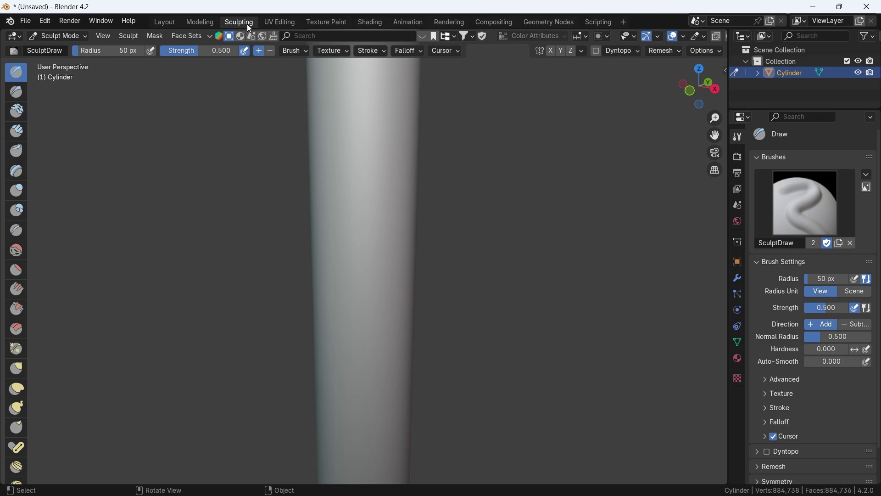
{"action": "key", "text": "KP_1"}
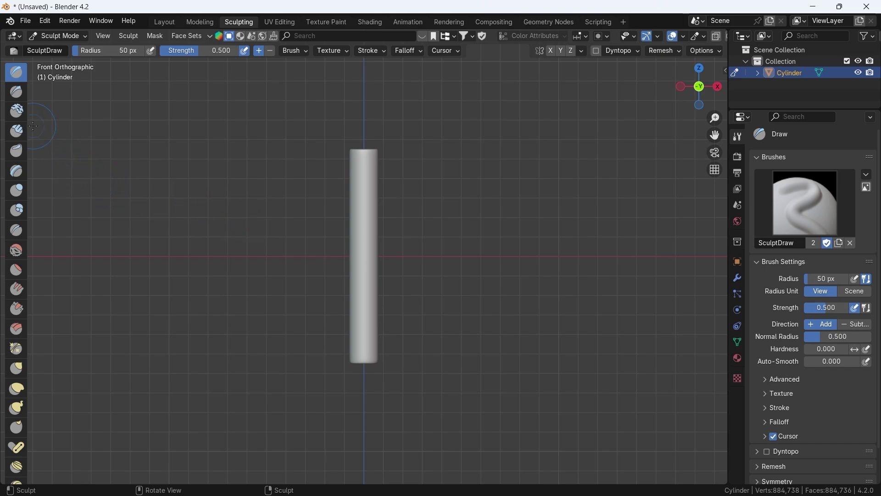
{"action": "left_click_drag", "start_coordinate": [28, 186], "coordinate": [46, 186]}
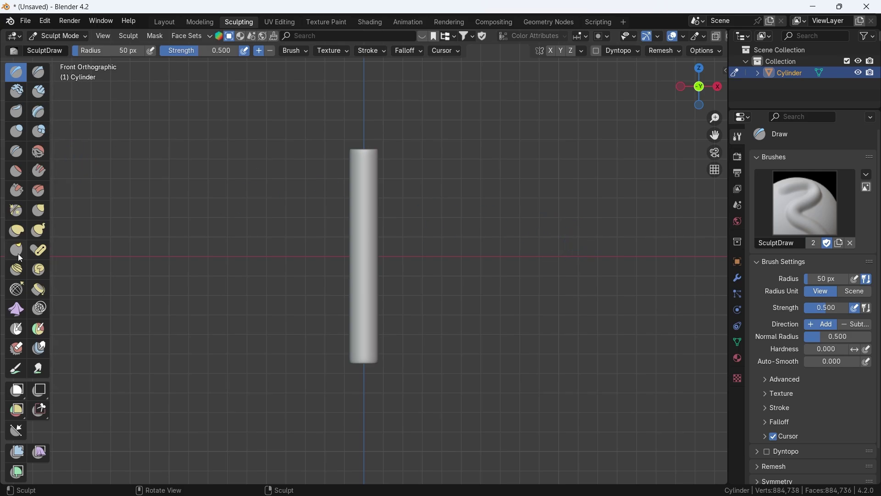
{"action": "scroll", "coordinate": [426, 196], "scroll_direction": "up", "scroll_amount": 3}
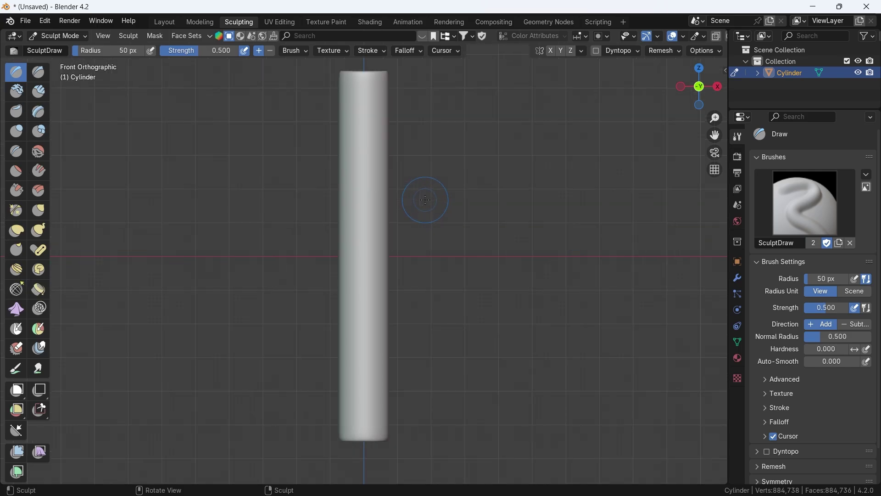
{"action": "mouse_move", "coordinate": [402, 196]}
{"action": "left_mouse_down"}
{"action": "mouse_move", "coordinate": [360, 199]}
{"action": "mouse_move", "coordinate": [370, 230]}
{"action": "mouse_move", "coordinate": [354, 276]}
{"action": "mouse_move", "coordinate": [359, 298]}
{"action": "mouse_move", "coordinate": [381, 236]}
{"action": "left_mouse_up"}
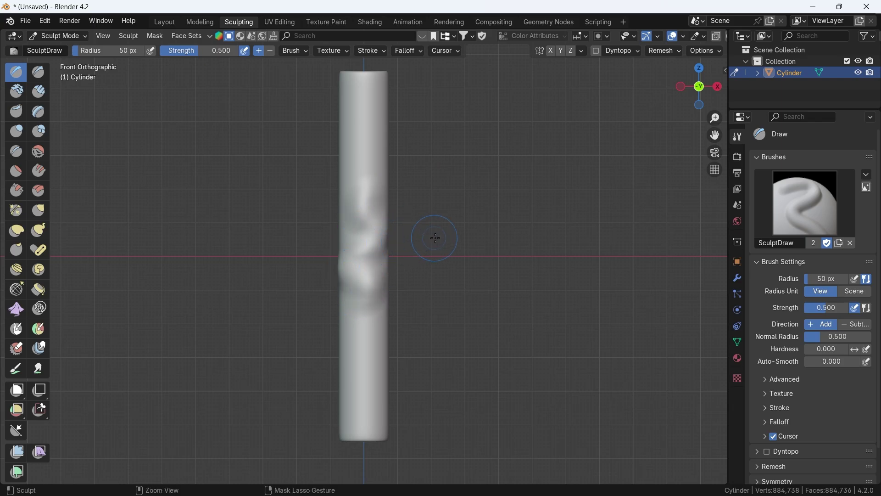
{"action": "key", "text": "ctrl+z"}
Set the radial symmetry around Z to 32 and test it with a Draw stroke on the cylinder, undoing the stroke.
{"action": "scroll", "coordinate": [785, 295], "scroll_direction": "down", "scroll_amount": 2}
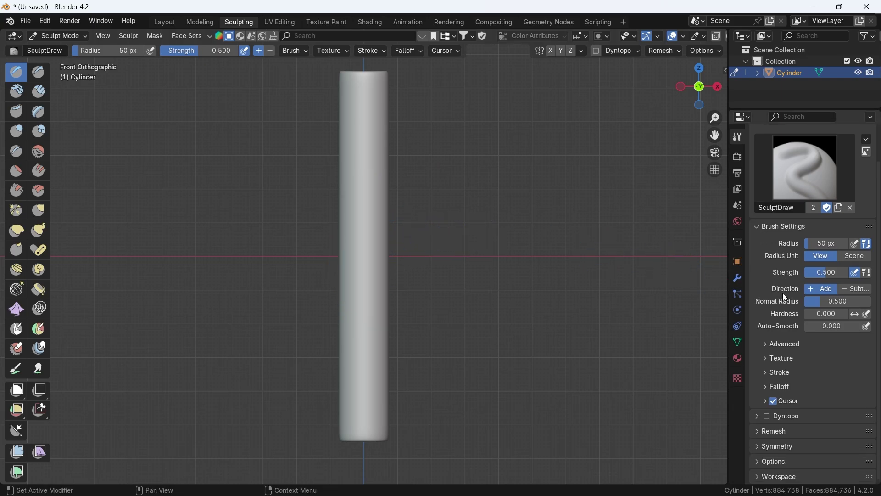
{"action": "left_click", "coordinate": [773, 446]}
{"action": "scroll", "coordinate": [773, 444], "scroll_direction": "down", "scroll_amount": 7}
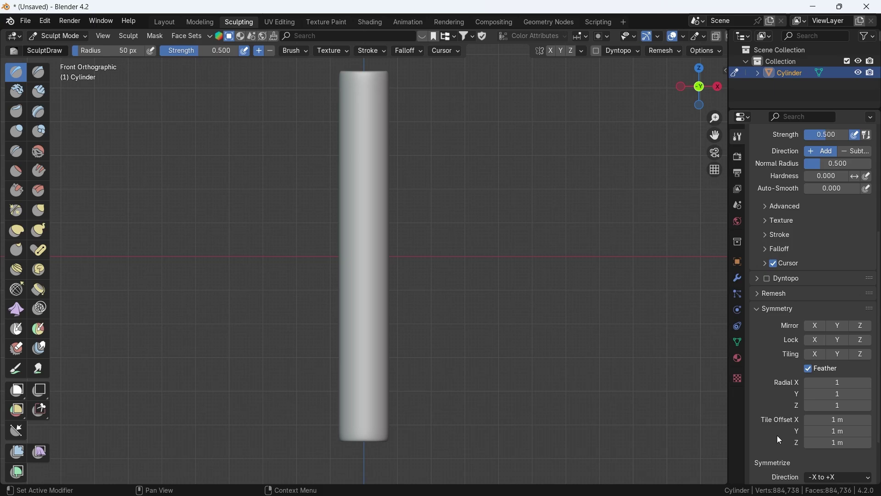
{"action": "left_click", "coordinate": [838, 406]}
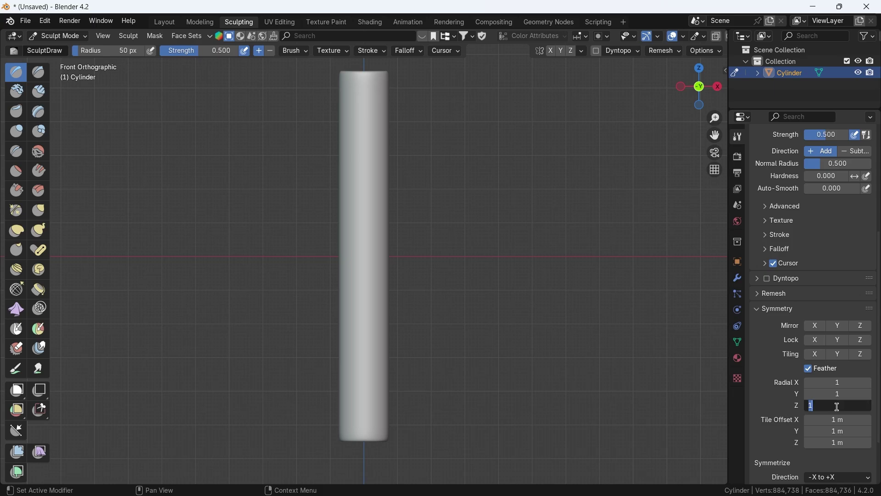
{"action": "type", "text": "32"}
{"action": "key", "text": "Return"}
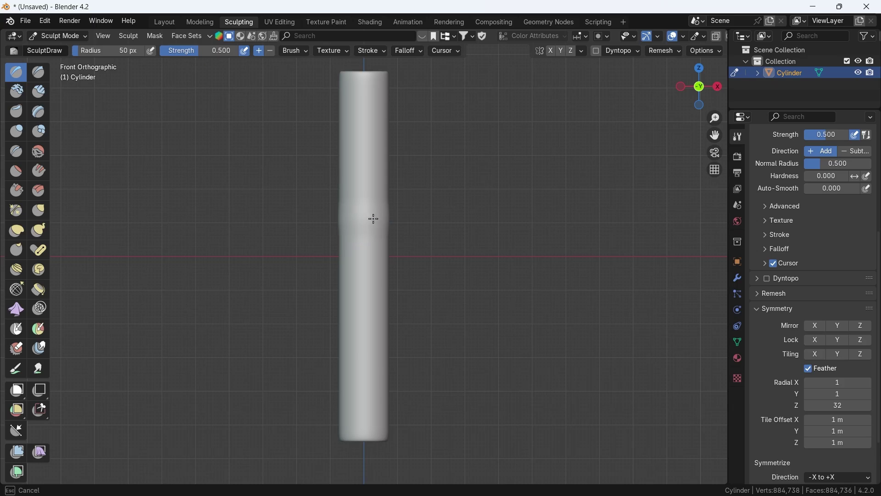
{"action": "left_click_drag", "start_coordinate": [370, 218], "coordinate": [365, 221]}
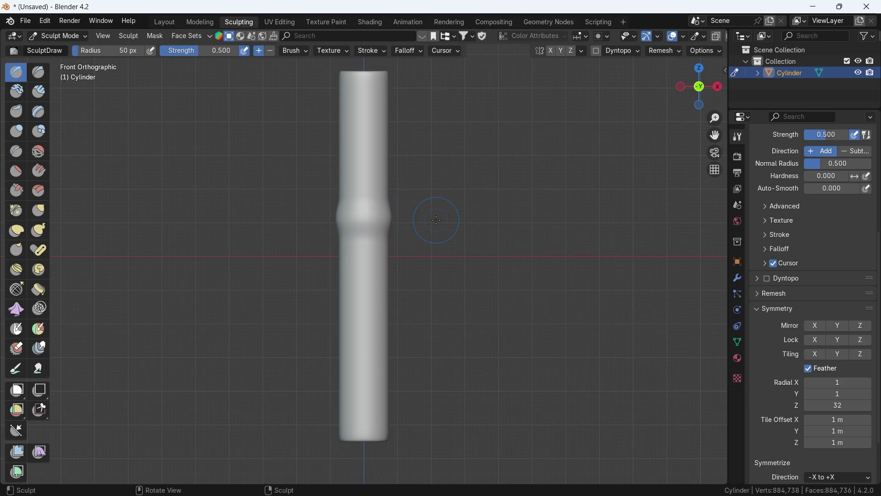
{"action": "key", "text": "ctrl+z"}
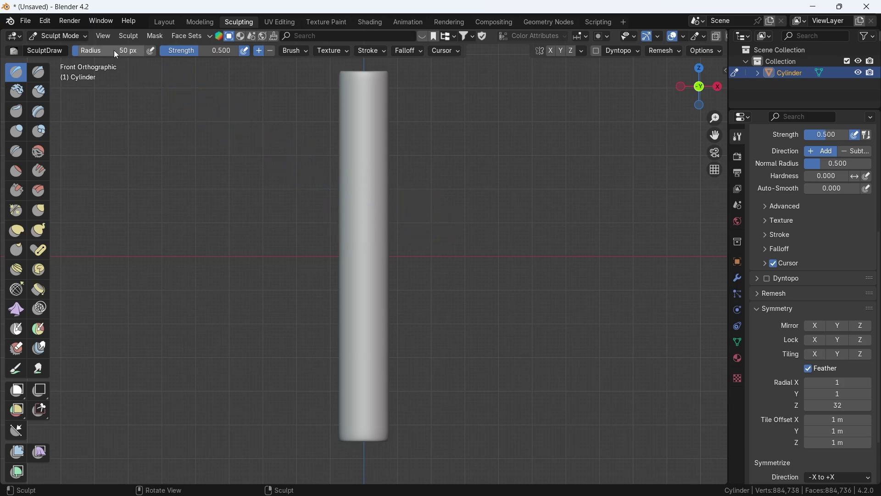
Set the Draw brush to a radius of 20 px and a strength of 1.
{"action": "type", "text": "2"}
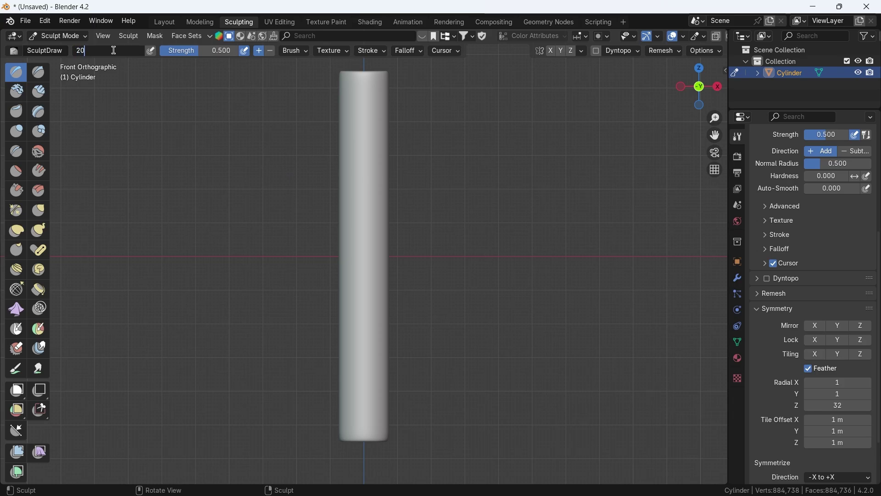
{"action": "left_click", "coordinate": [192, 51]}
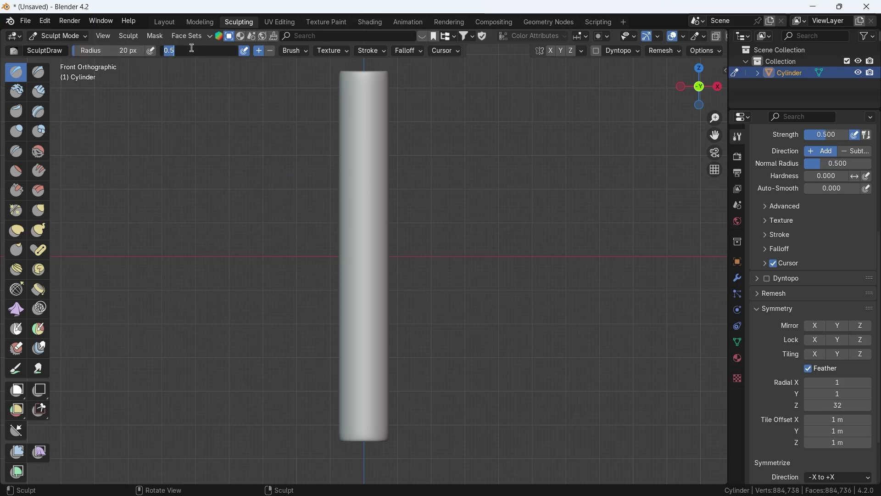
{"action": "type", "text": "1"}
{"action": "key", "text": "Return"}
Try a thin raised ring around the cylinder a little below its top and undo it.
{"action": "middle_click_drag", "start_coordinate": [452, 110], "coordinate": [455, 253], "text": "shift"}
{"action": "scroll", "coordinate": [454, 253], "scroll_direction": "up", "scroll_amount": 2}
{"action": "scroll", "coordinate": [454, 253], "scroll_direction": "up", "scroll_amount": 3}
{"action": "middle_click_drag", "start_coordinate": [485, 217], "coordinate": [460, 232], "text": "shift"}
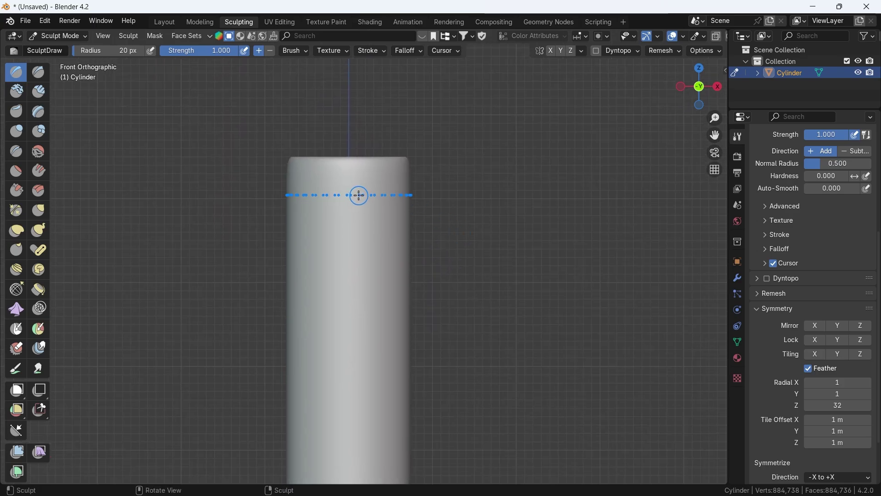
{"action": "left_click_drag", "start_coordinate": [358, 195], "coordinate": [472, 195]}
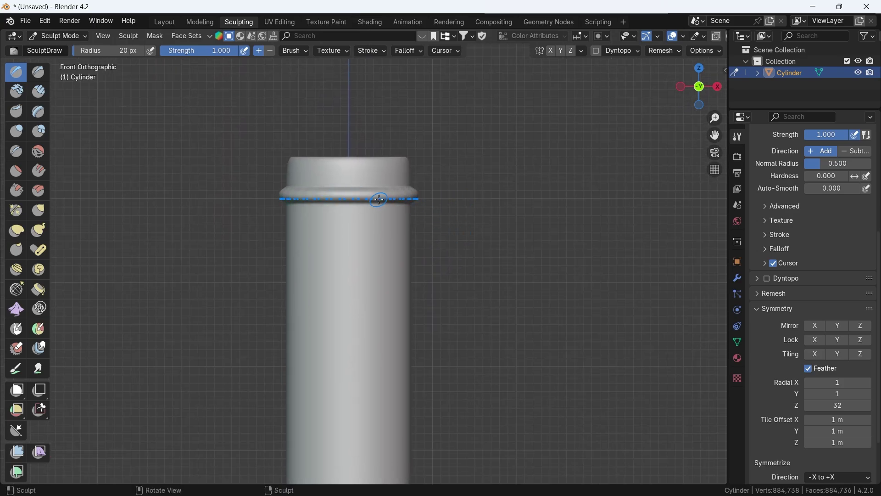
{"action": "key", "text": "ctrl+z"}
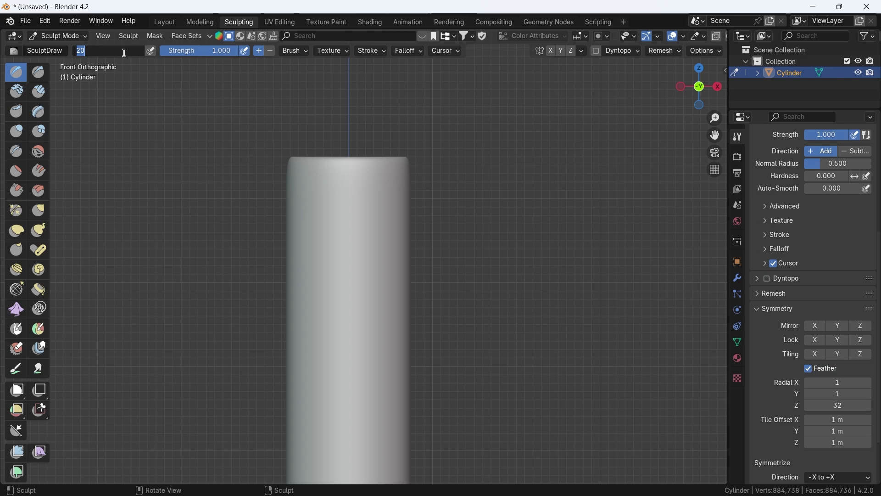
Sculpt a thick rounded ring around the cylinder's top rim with a 50 px Draw brush.
{"action": "type", "text": "50"}
{"action": "key", "text": "Return"}
{"action": "left_click_drag", "start_coordinate": [351, 175], "coordinate": [349, 175]}
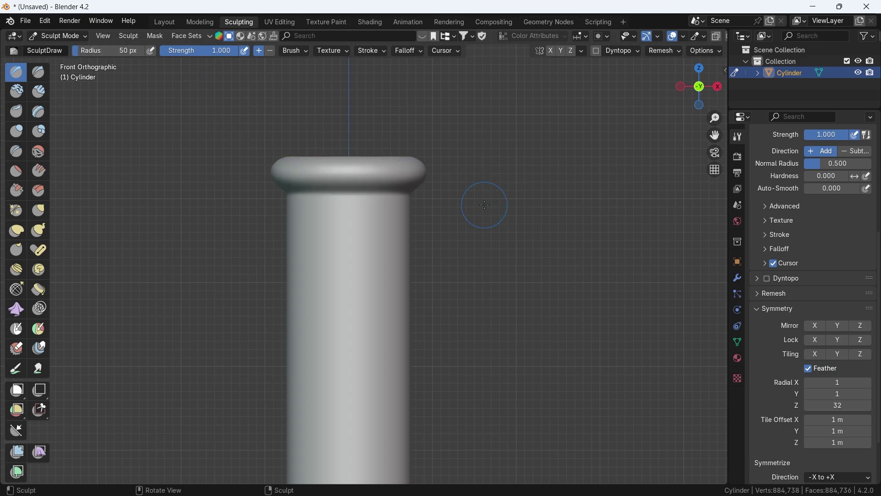
Sculpt a thinner raised ring just below the thick top ring with a 20 px Draw brush.
{"action": "left_click", "coordinate": [131, 53]}
{"action": "type", "text": "20"}
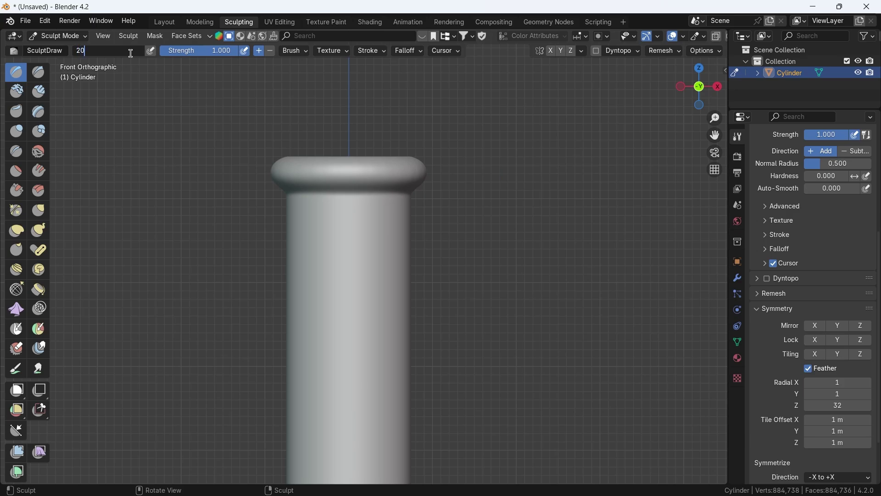
{"action": "key", "text": "Return"}
{"action": "left_click_drag", "start_coordinate": [303, 207], "coordinate": [328, 213]}
{"action": "scroll", "coordinate": [458, 233], "scroll_direction": "down", "scroll_amount": 4}
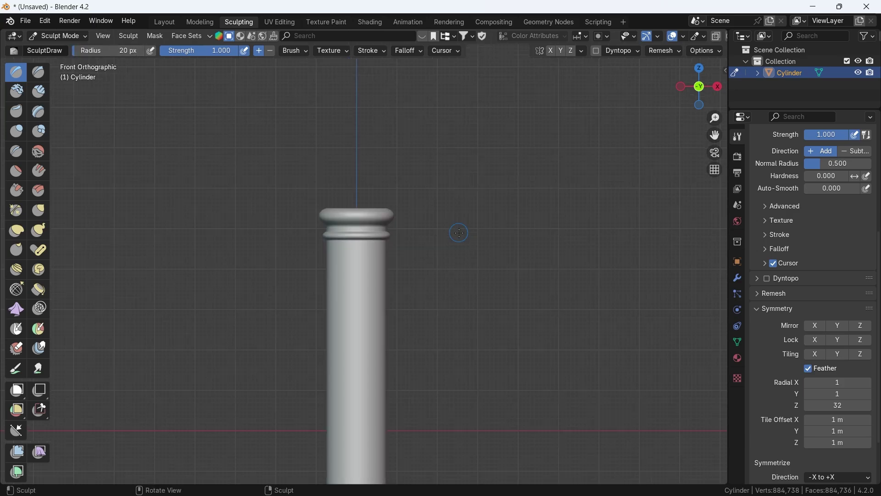
Sculpt a thin raised ring around the cylinder slightly above its bottom end with the 20 px brush.
{"action": "middle_click_drag", "start_coordinate": [460, 358], "coordinate": [452, 60], "text": "shift"}
{"action": "scroll", "coordinate": [440, 275], "scroll_direction": "up", "scroll_amount": 4}
{"action": "middle_click_drag", "start_coordinate": [458, 369], "coordinate": [477, 256], "text": "shift"}
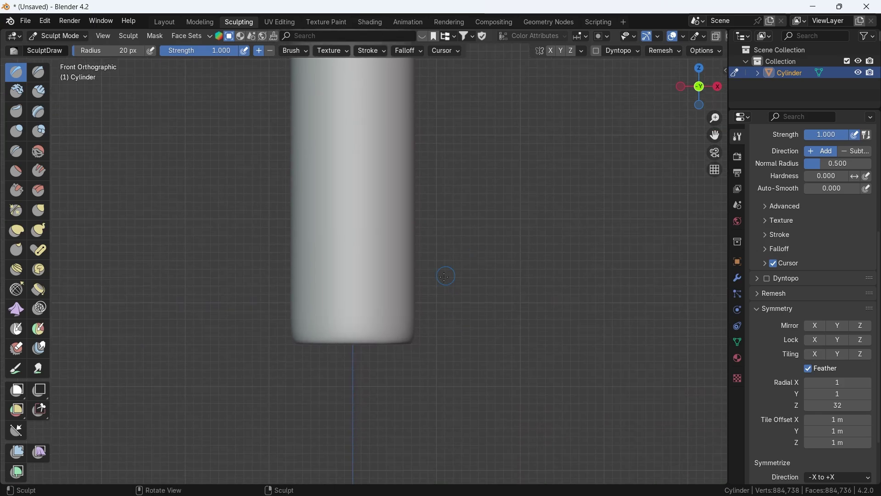
{"action": "left_click_drag", "start_coordinate": [356, 308], "coordinate": [466, 298]}
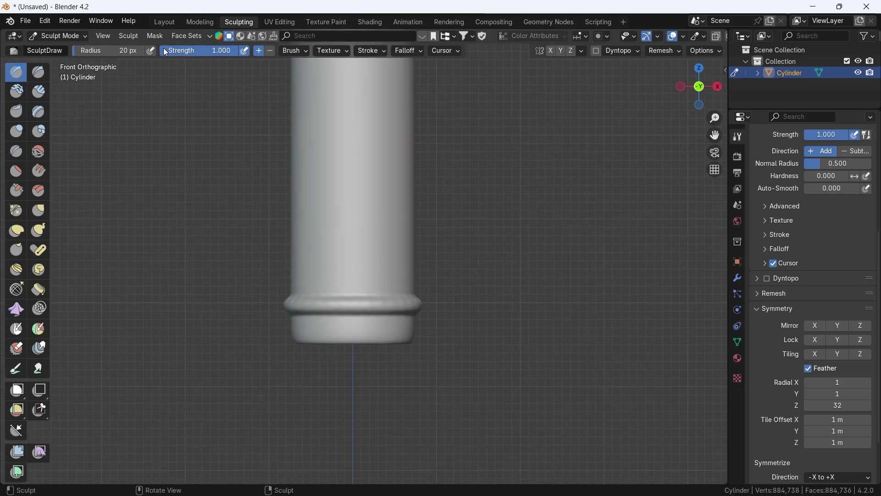
Sculpt a thick rounded ring around the cylinder's bottom rim with a 50 px Draw brush.
{"action": "left_click", "coordinate": [124, 50]}
{"action": "type", "text": "50"}
{"action": "key", "text": "Return"}
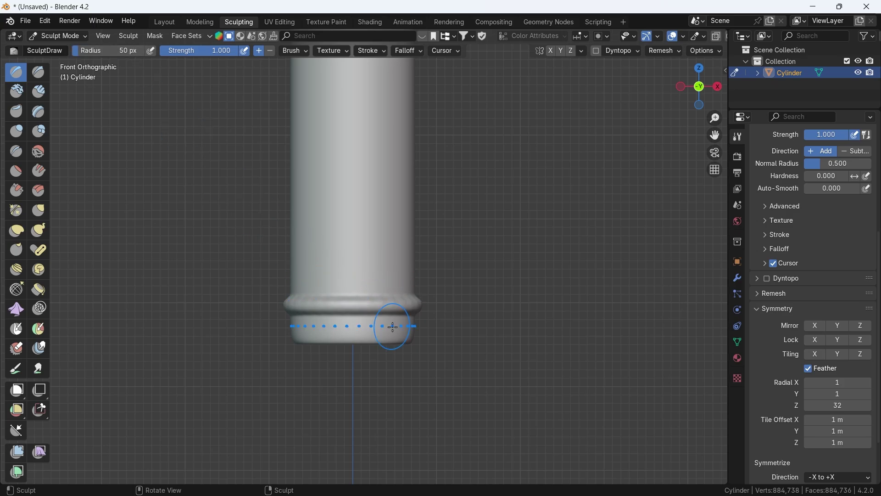
{"action": "left_click_drag", "start_coordinate": [393, 326], "coordinate": [349, 334]}
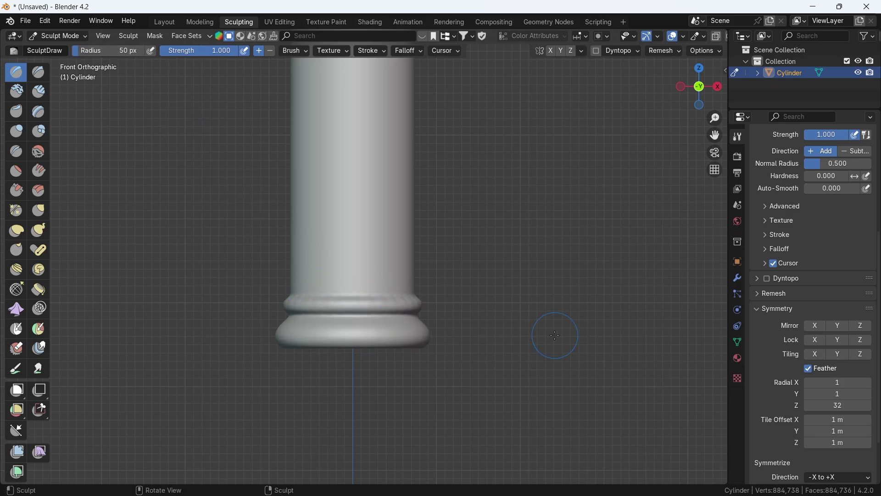
Set the Draw brush to a 20 px radius and its direction to Subtract.
{"action": "scroll", "coordinate": [478, 289], "scroll_direction": "down", "scroll_amount": 2}
{"action": "middle_click_drag", "start_coordinate": [477, 245], "coordinate": [459, 340], "text": "shift"}
{"action": "scroll", "coordinate": [472, 332], "scroll_direction": "down", "scroll_amount": 4}
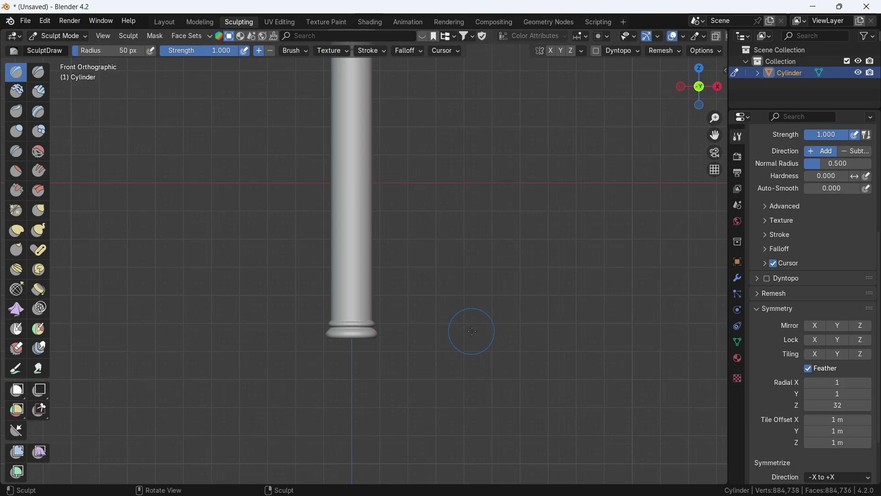
{"action": "mouse_move", "coordinate": [459, 195]}
{"action": "middle_mouse_down", "text": "shift"}
{"action": "mouse_move", "coordinate": [449, 294]}
{"action": "mouse_move", "coordinate": [455, 199]}
{"action": "mouse_move", "coordinate": [457, 235]}
{"action": "middle_mouse_up", "text": "shift"}
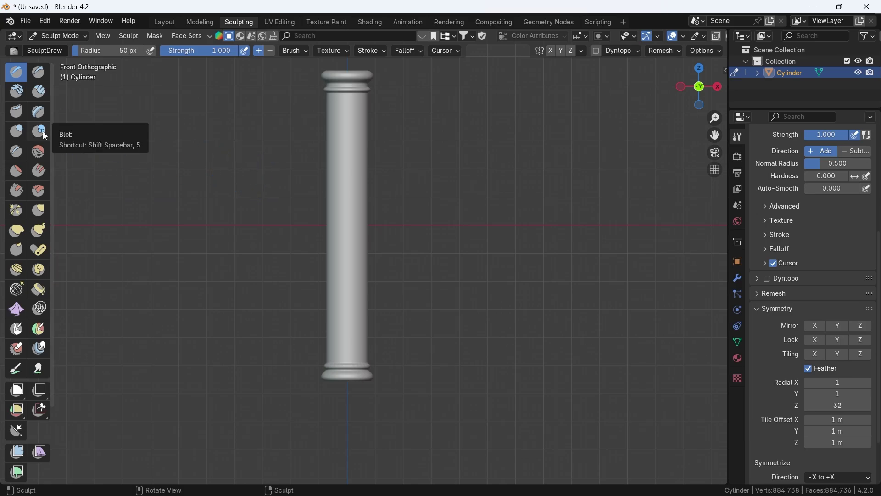
{"action": "left_click", "coordinate": [39, 117]}
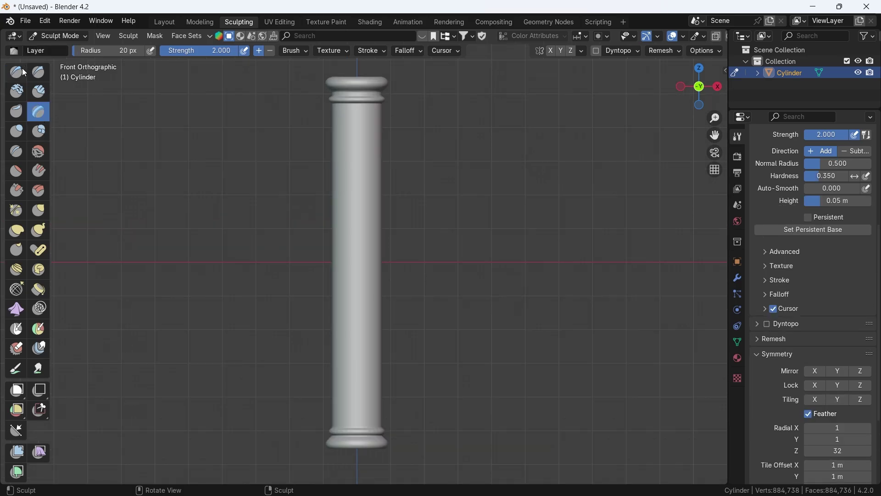
{"action": "key", "text": "x"}
{"action": "left_click", "coordinate": [363, 51]}
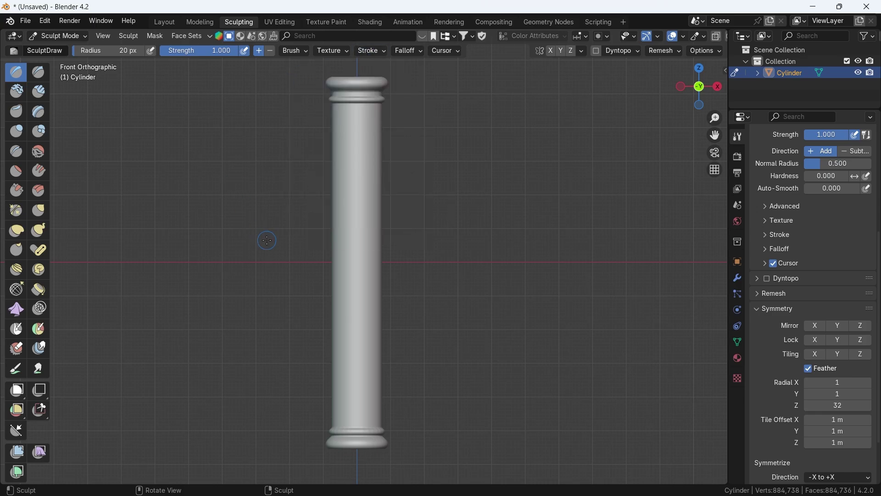
{"action": "left_click", "coordinate": [856, 153]}
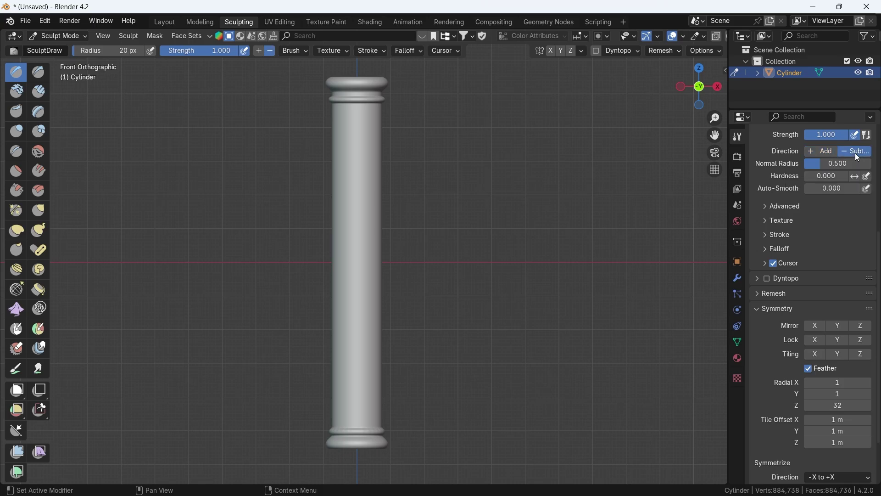
Carve a wide groove around the lower shaft, some distance above the base rings, with the 20 px brush.
{"action": "scroll", "coordinate": [429, 275], "scroll_direction": "up", "scroll_amount": 4}
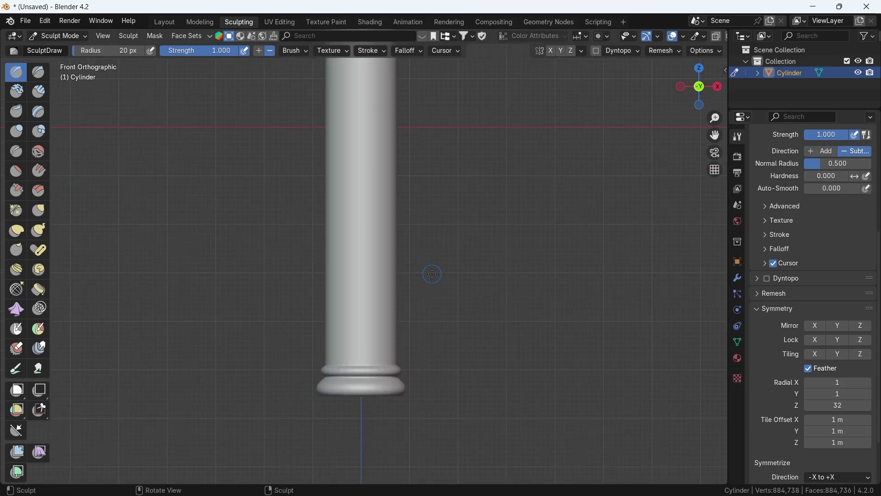
{"action": "middle_click_drag", "start_coordinate": [437, 293], "coordinate": [438, 244], "text": "shift"}
{"action": "left_click_drag", "start_coordinate": [360, 290], "coordinate": [461, 289]}
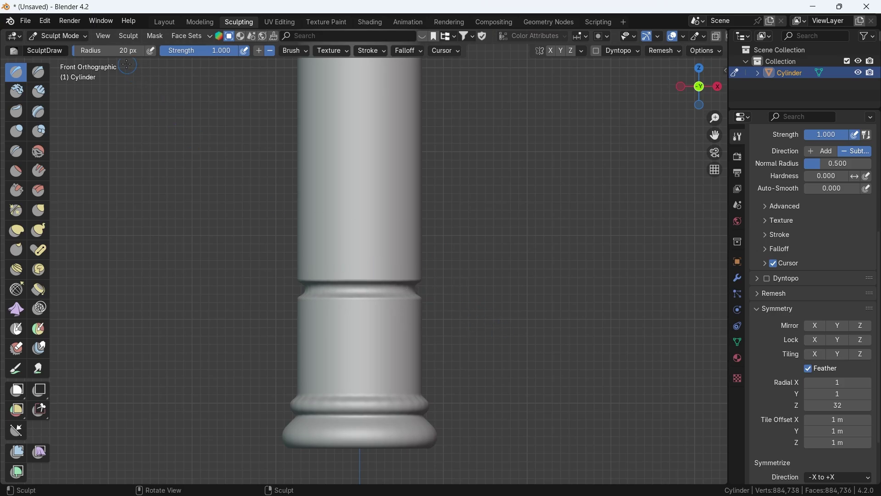
Carve two thin parallel grooves between the wide groove and the base rings with a 5 px brush.
{"action": "key", "text": "Return"}
{"action": "left_click_drag", "start_coordinate": [350, 312], "coordinate": [420, 315]}
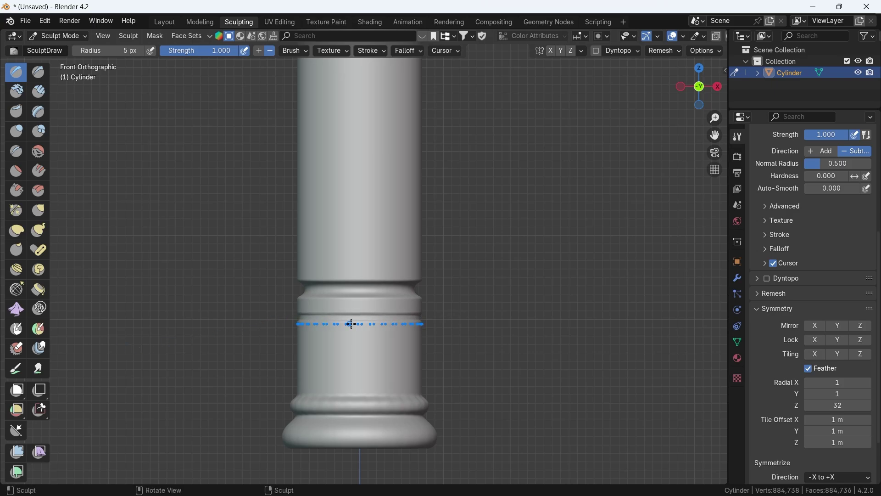
{"action": "left_click_drag", "start_coordinate": [352, 324], "coordinate": [415, 331]}
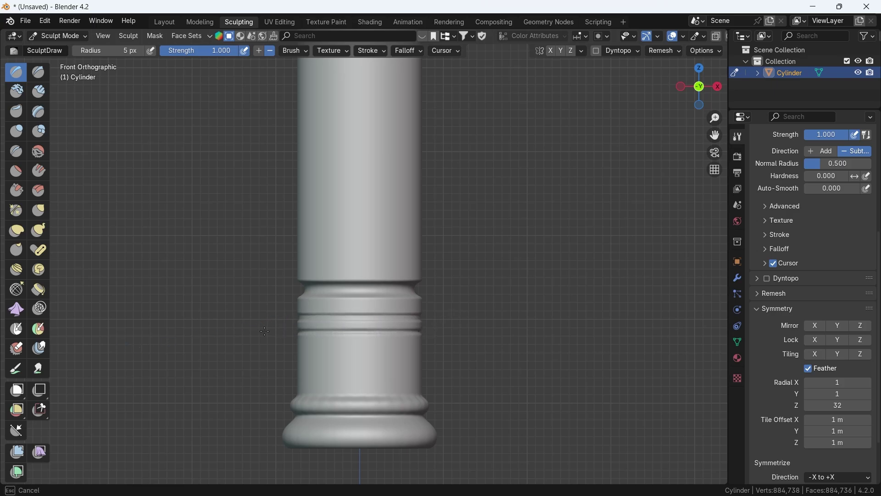
Carve two thin 5 px grooves around the shaft below the top rings and a wider 20 px groove beneath them.
{"action": "scroll", "coordinate": [493, 251], "scroll_direction": "down", "scroll_amount": 4}
{"action": "middle_click_drag", "start_coordinate": [479, 104], "coordinate": [478, 339], "text": "shift"}
{"action": "scroll", "coordinate": [424, 190], "scroll_direction": "up", "scroll_amount": 6}
{"action": "scroll", "coordinate": [433, 170], "scroll_direction": "down", "scroll_amount": 2}
{"action": "middle_click_drag", "start_coordinate": [432, 151], "coordinate": [428, 172], "text": "shift"}
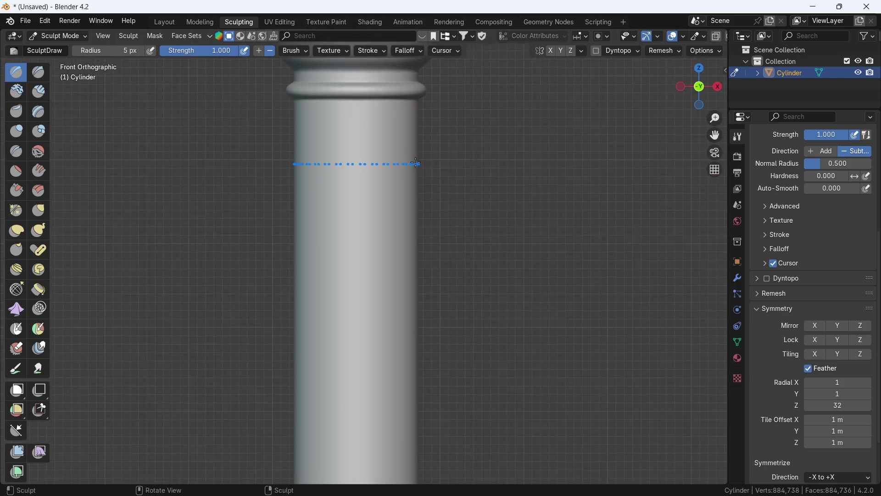
{"action": "left_click_drag", "start_coordinate": [369, 155], "coordinate": [369, 155]}
{"action": "mouse_move", "coordinate": [294, 144]}
{"action": "left_mouse_down"}
{"action": "mouse_move", "coordinate": [413, 144]}
{"action": "mouse_move", "coordinate": [395, 143]}
{"action": "left_mouse_up"}
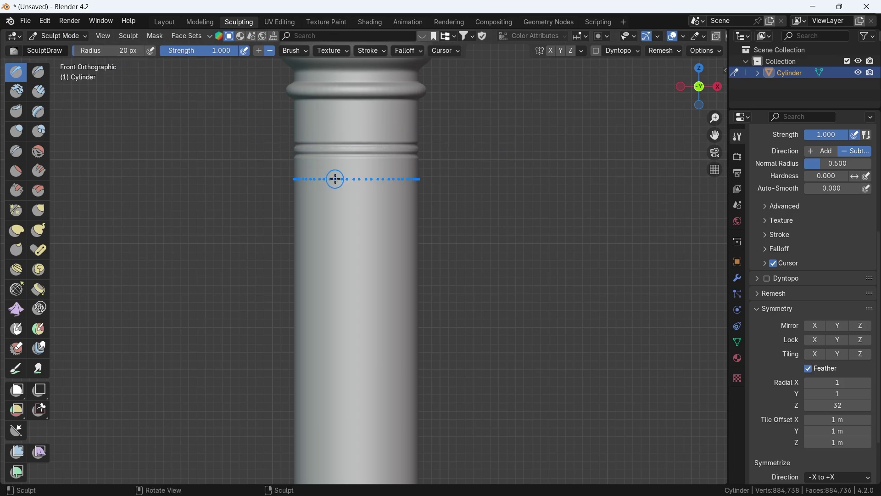
{"action": "left_click_drag", "start_coordinate": [336, 179], "coordinate": [336, 178]}
{"action": "scroll", "coordinate": [465, 282], "scroll_direction": "down", "scroll_amount": 3}
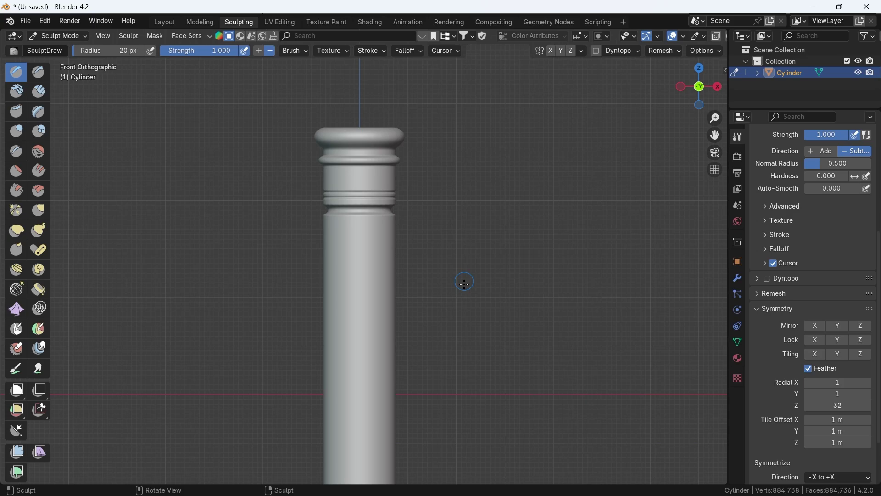
Switch to the Layer brush with a 10 px radius, strength 1, Subtract direction and the Line stroke method.
{"action": "middle_click_drag", "start_coordinate": [463, 303], "coordinate": [459, 168], "text": "shift"}
{"action": "scroll", "coordinate": [460, 167], "scroll_direction": "down", "scroll_amount": 1}
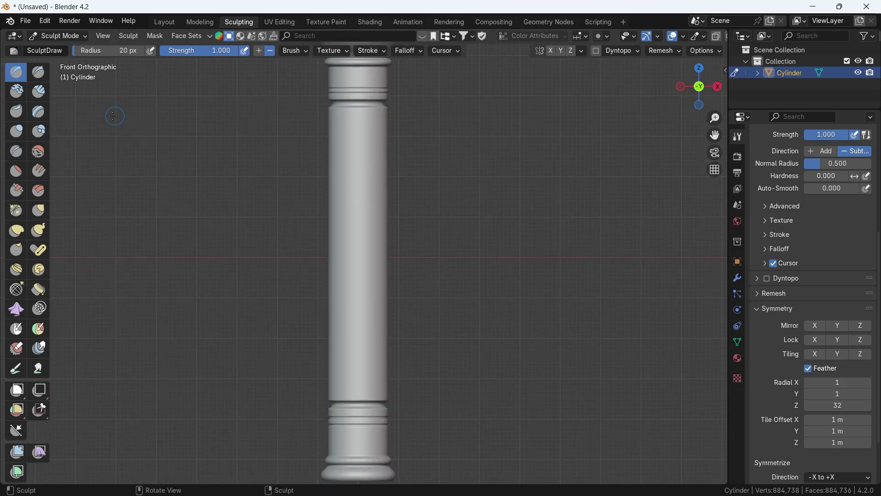
{"action": "left_click", "coordinate": [39, 113]}
{"action": "left_click", "coordinate": [113, 52]}
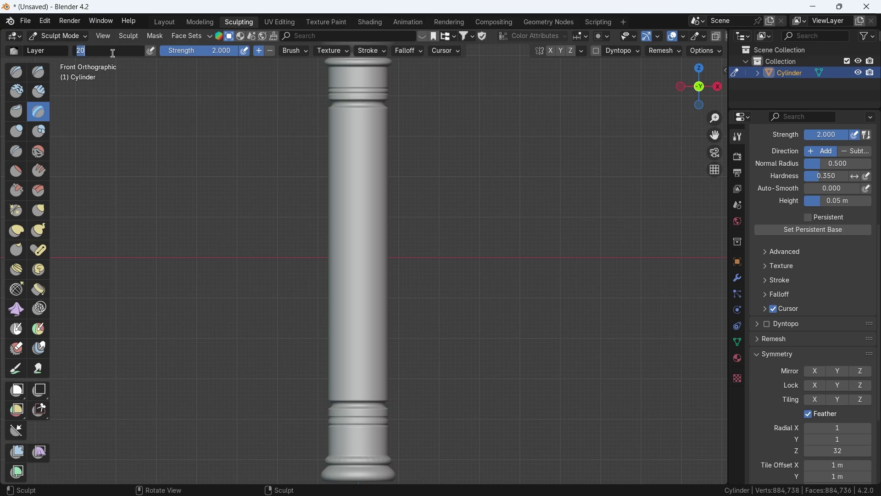
{"action": "left_click", "coordinate": [201, 51]}
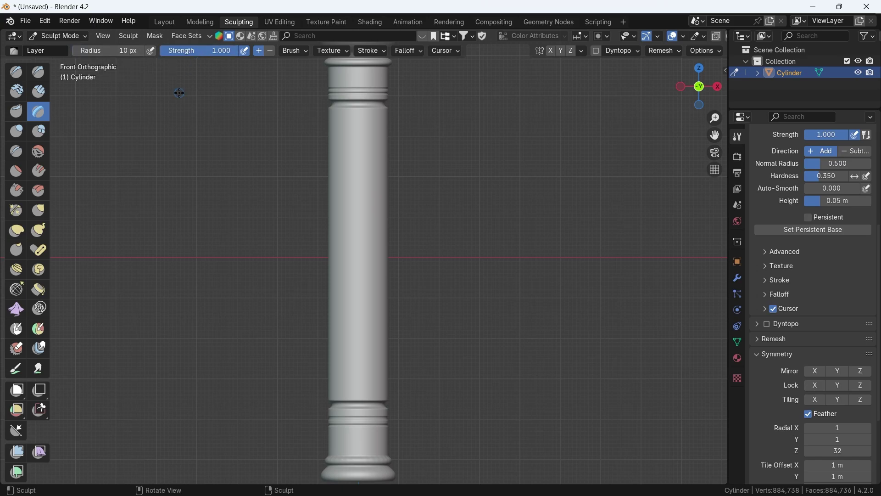
{"action": "left_click", "coordinate": [271, 51]}
{"action": "left_click", "coordinate": [372, 51]}
{"action": "left_click", "coordinate": [388, 73]}
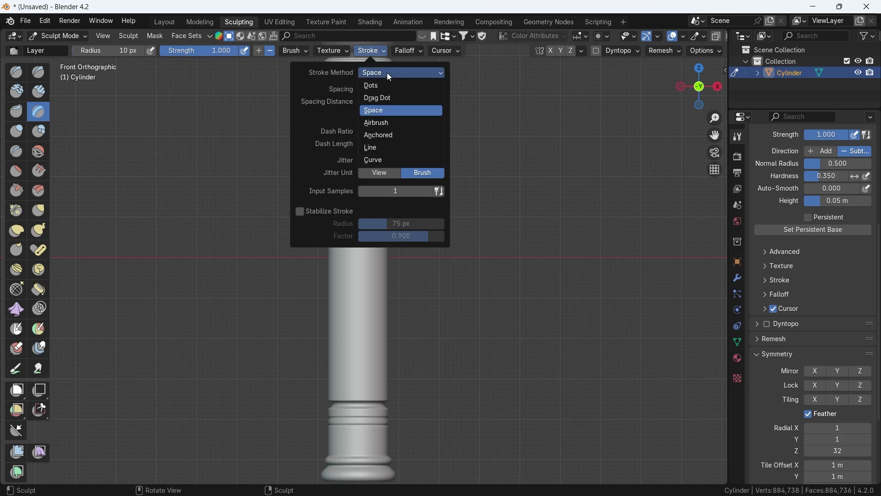
{"action": "left_click", "coordinate": [383, 150]}
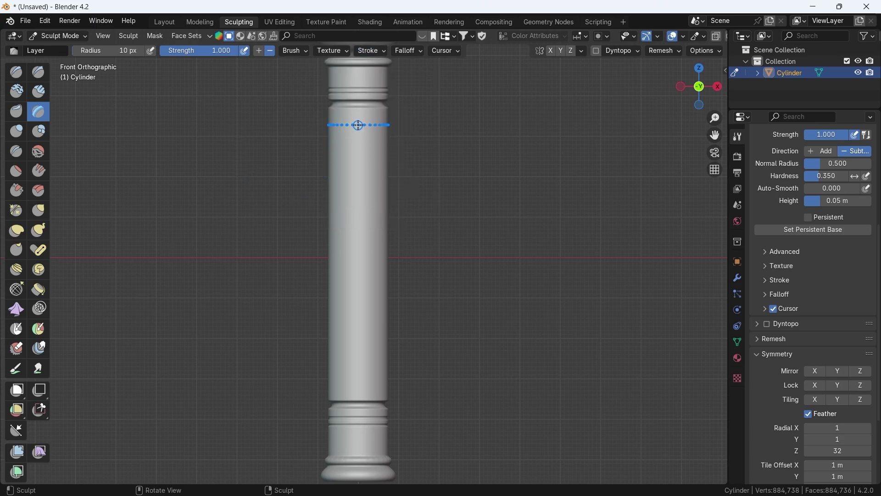
Carve straight vertical flutes around the shaft, from just below the upper wide groove to just above the lower one.
{"action": "left_click_drag", "start_coordinate": [359, 124], "coordinate": [359, 386]}
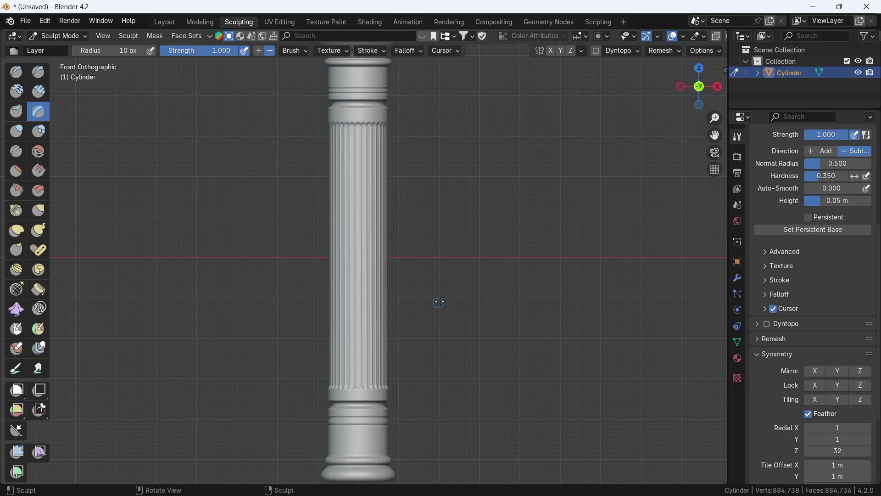
{"action": "key", "text": "ctrl+z"}
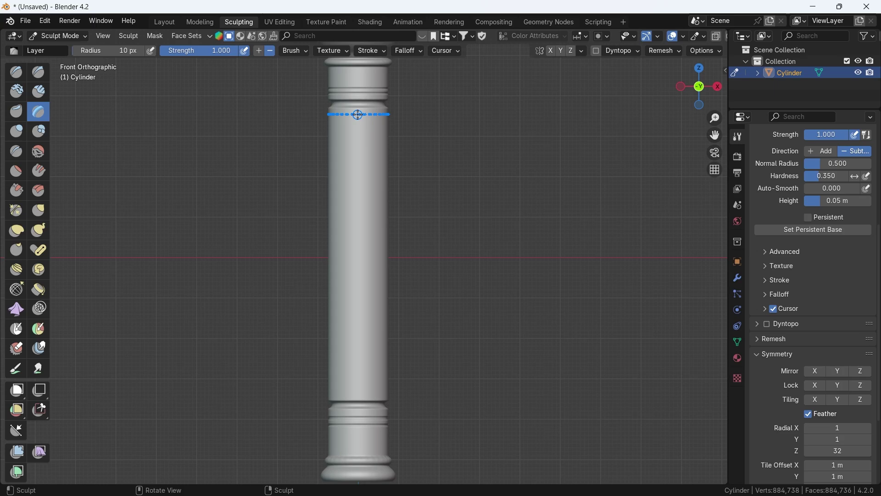
{"action": "left_click_drag", "start_coordinate": [358, 114], "coordinate": [358, 191]}
{"action": "left_click_drag", "start_coordinate": [358, 304], "coordinate": [357, 396]}
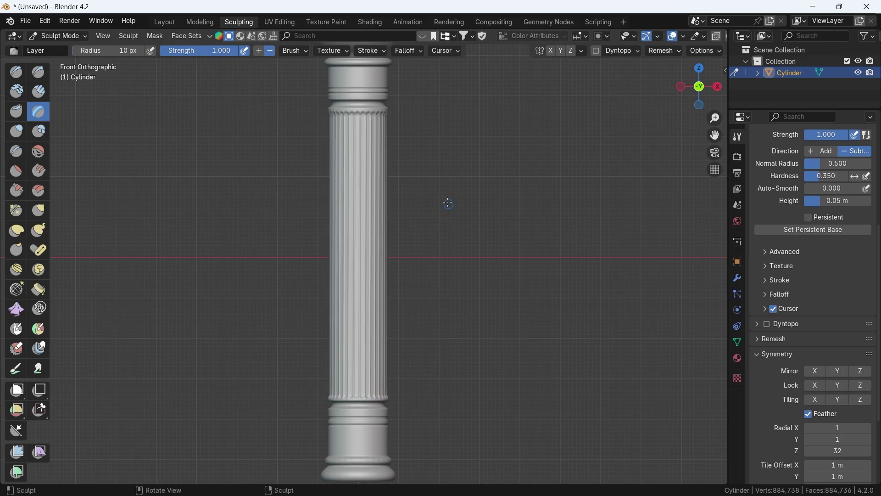
Add a new texture to the Layer brush and show its image settings.
{"action": "mouse_move", "coordinate": [449, 204]}
{"action": "middle_mouse_down"}
{"action": "mouse_move", "coordinate": [429, 193]}
{"action": "mouse_move", "coordinate": [421, 164]}
{"action": "mouse_move", "coordinate": [435, 174]}
{"action": "mouse_move", "coordinate": [443, 207]}
{"action": "mouse_move", "coordinate": [441, 245]}
{"action": "middle_mouse_up"}
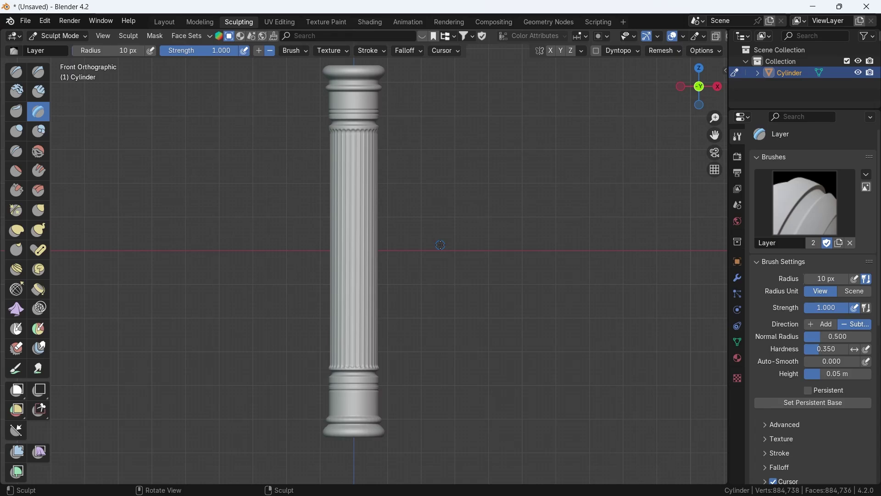
{"action": "scroll", "coordinate": [773, 293], "scroll_direction": "down", "scroll_amount": 5}
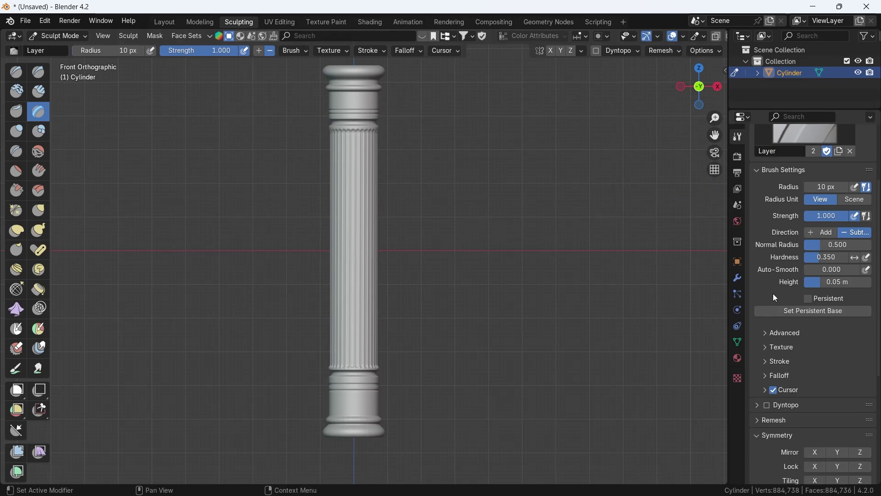
{"action": "left_click", "coordinate": [778, 350]}
{"action": "scroll", "coordinate": [779, 349], "scroll_direction": "down", "scroll_amount": 5}
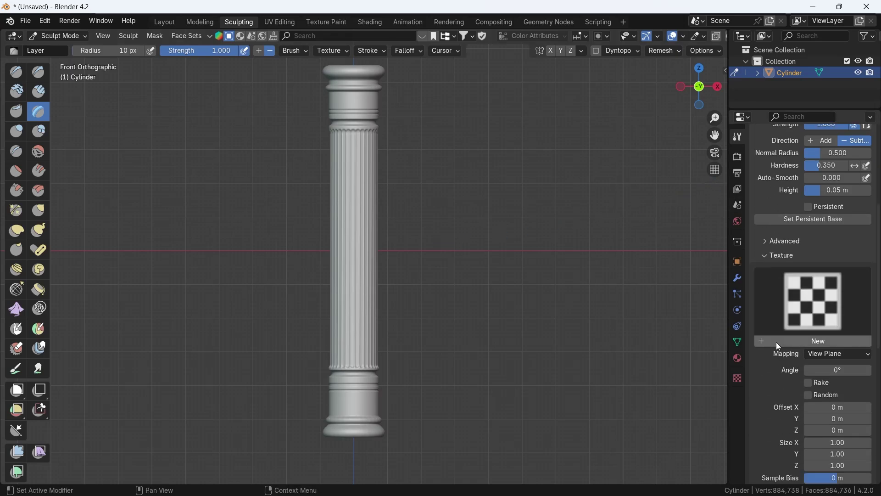
{"action": "left_click", "coordinate": [787, 347]}
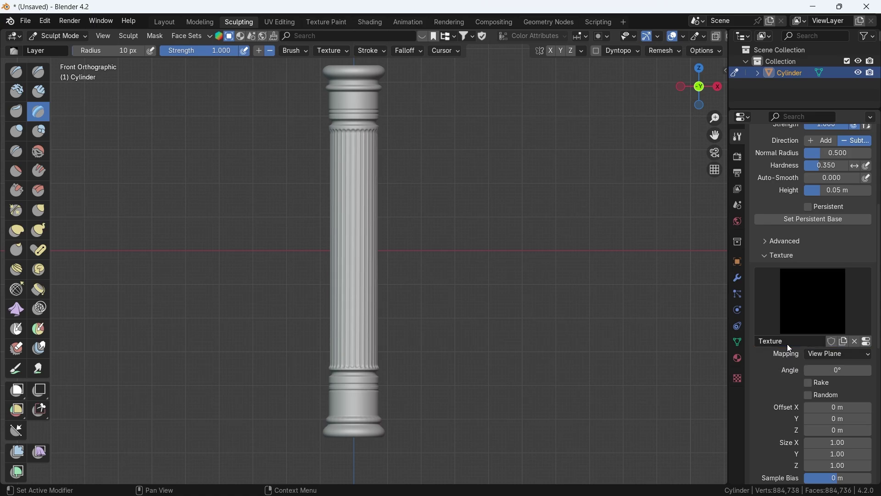
{"action": "left_click", "coordinate": [868, 345]}
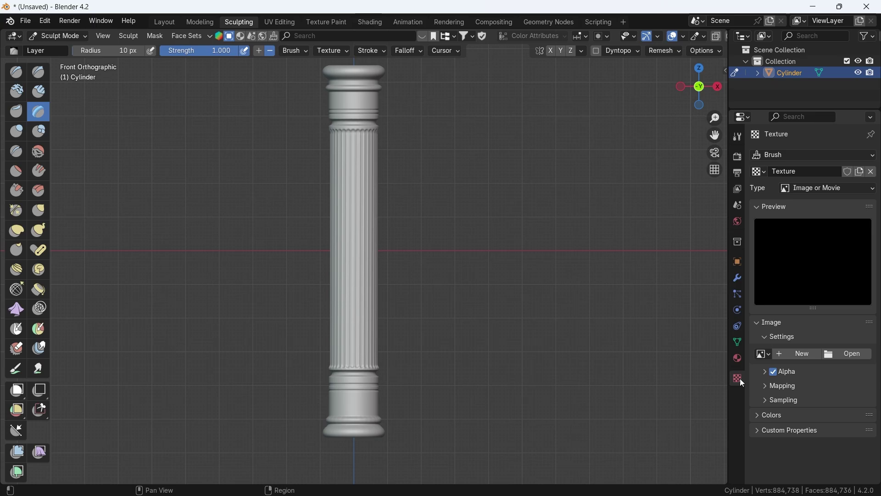
Load the ornament image 2-1.tif from the Alpha.Tif folder into the brush texture.
{"action": "left_click", "coordinate": [847, 356]}
{"action": "left_click", "coordinate": [167, 152]}
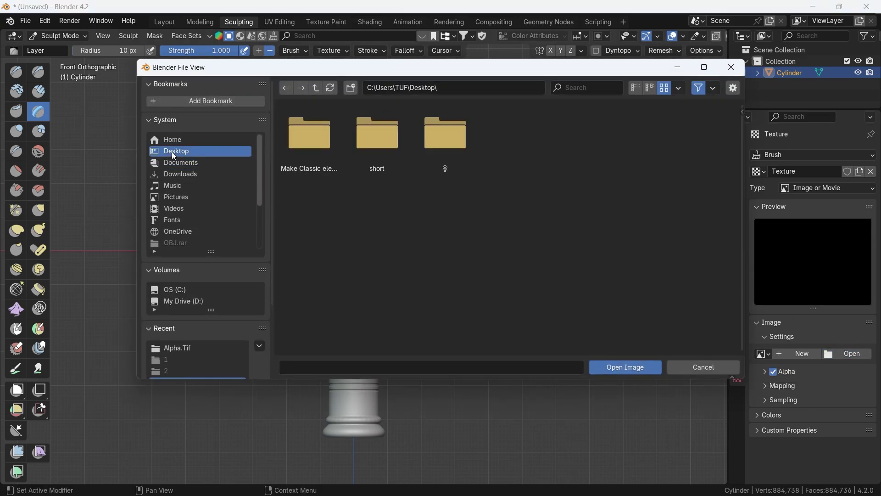
{"action": "double_click", "coordinate": [301, 147]}
{"action": "double_click", "coordinate": [301, 147]}
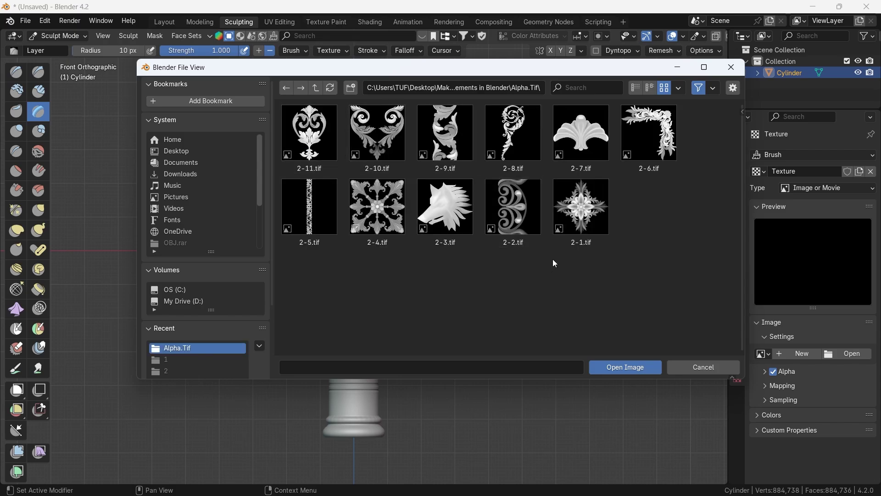
{"action": "left_click", "coordinate": [583, 223]}
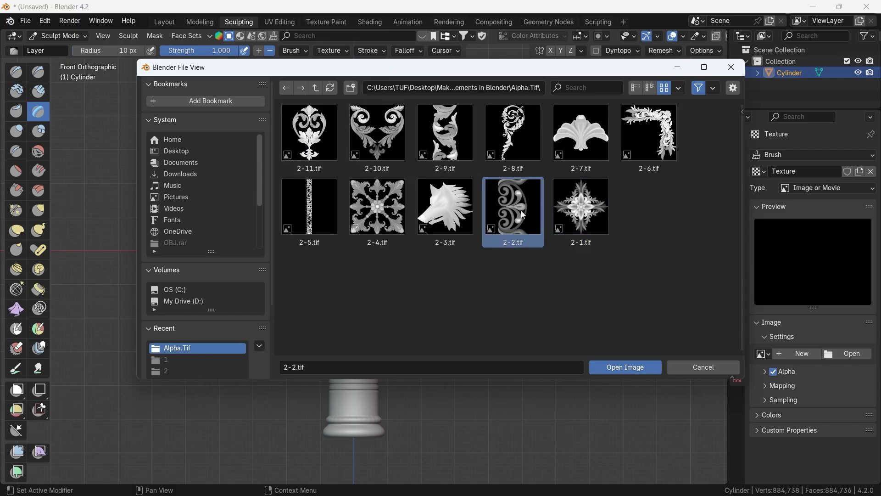
{"action": "left_click", "coordinate": [310, 138]}
{"action": "double_click", "coordinate": [561, 220]}
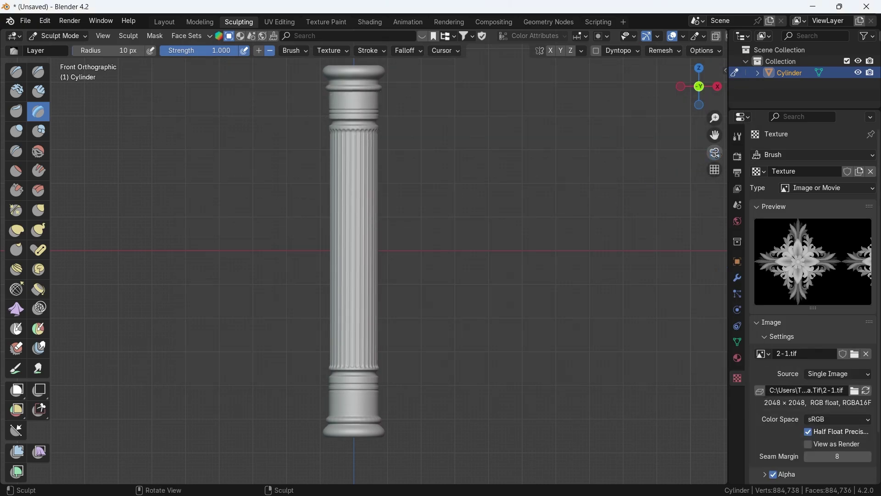
Set the brush texture's mapping to Area Plane.
{"action": "left_click", "coordinate": [738, 136]}
{"action": "scroll", "coordinate": [783, 338], "scroll_direction": "down", "scroll_amount": 5}
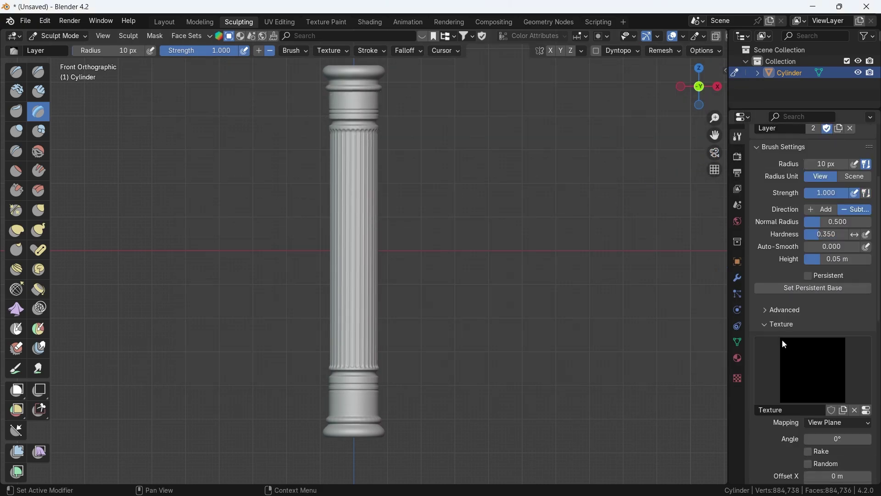
{"action": "scroll", "coordinate": [783, 342], "scroll_direction": "down", "scroll_amount": 5}
{"action": "left_click", "coordinate": [819, 332]}
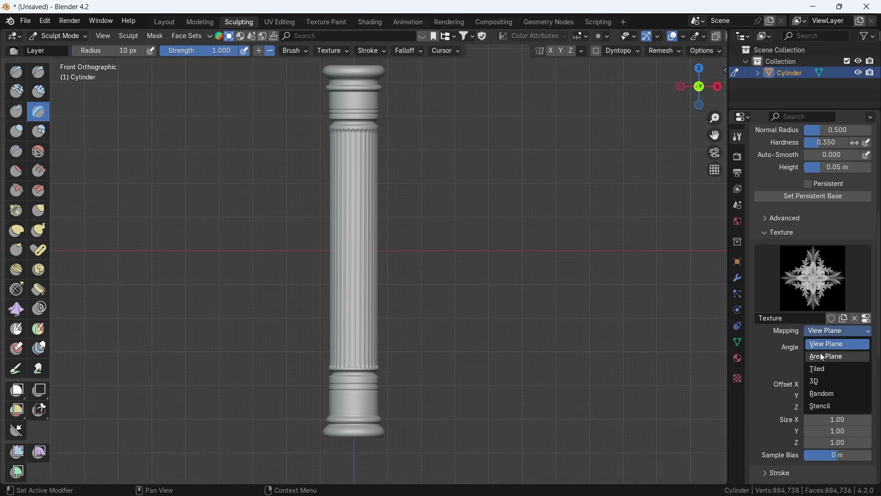
{"action": "left_click", "coordinate": [823, 357]}
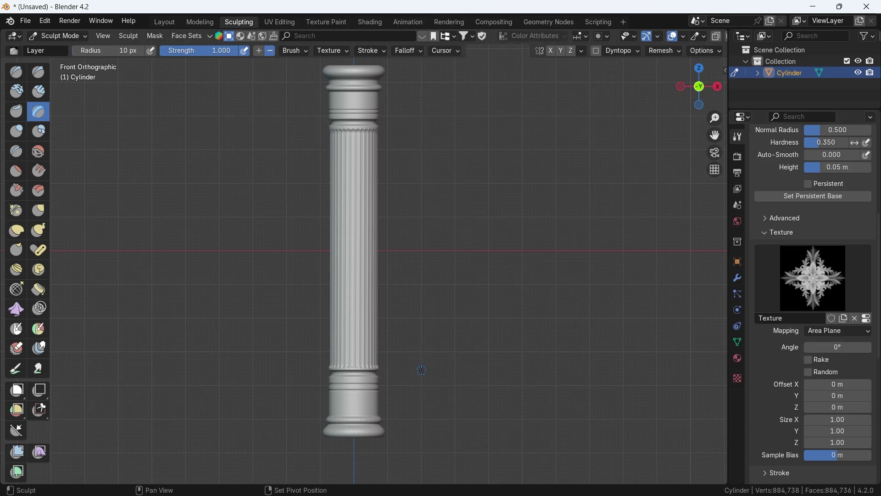
Enlarge the Layer brush to a radius of about 113 px over the plain section above the base rings.
{"action": "mouse_move", "coordinate": [419, 367]}
{"action": "middle_mouse_down", "text": "ctrl"}
{"action": "mouse_move", "coordinate": [445, 228]}
{"action": "mouse_move", "coordinate": [456, 275]}
{"action": "mouse_move", "coordinate": [430, 276]}
{"action": "middle_mouse_up", "text": "ctrl"}
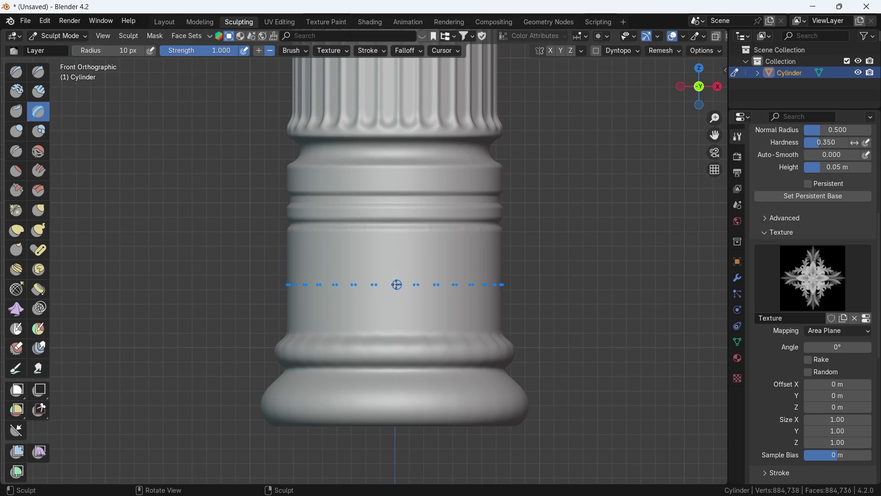
{"action": "key", "text": "f"}
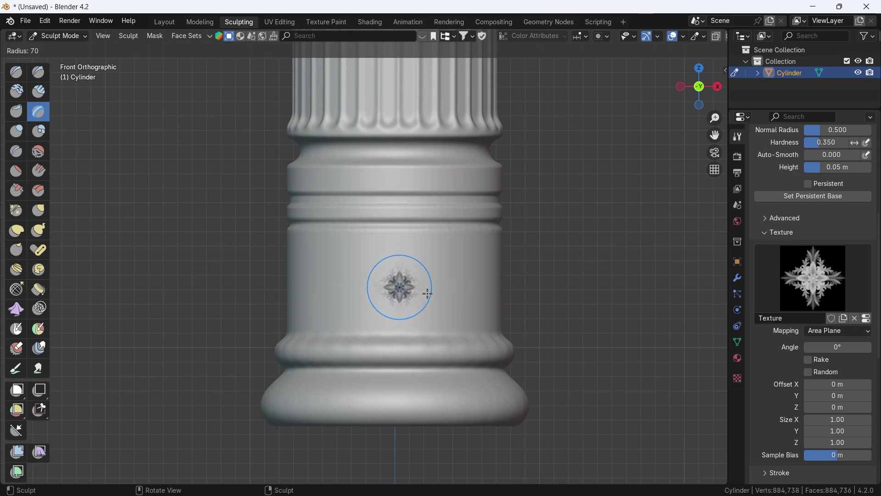
{"action": "left_click", "coordinate": [450, 291]}
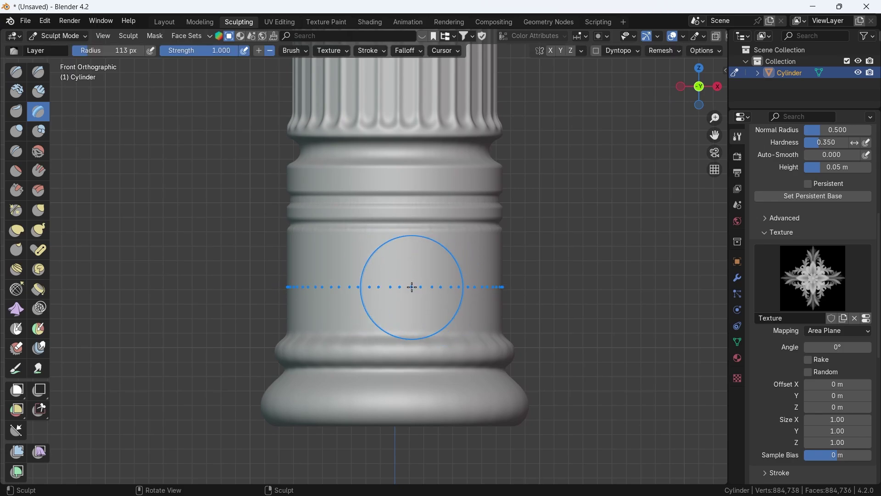
Set the brush direction to Add while test-stamping the ornament around the plain section above the base rings, and undo both test stamps.
{"action": "left_click_drag", "start_coordinate": [396, 287], "coordinate": [395, 286]}
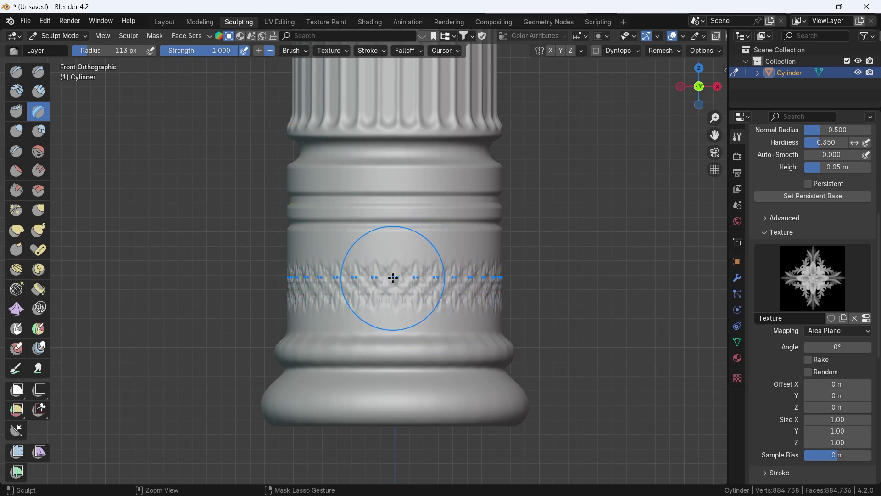
{"action": "key", "text": "ctrl+z"}
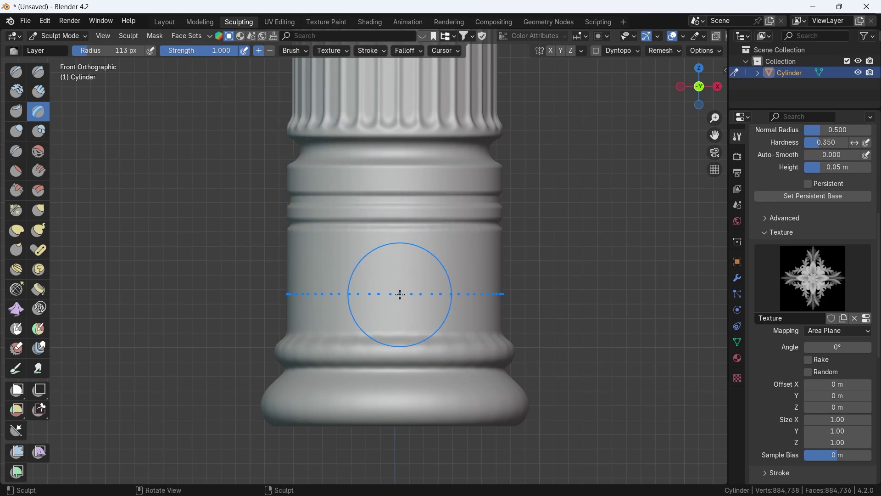
{"action": "left_click_drag", "start_coordinate": [399, 293], "coordinate": [400, 294]}
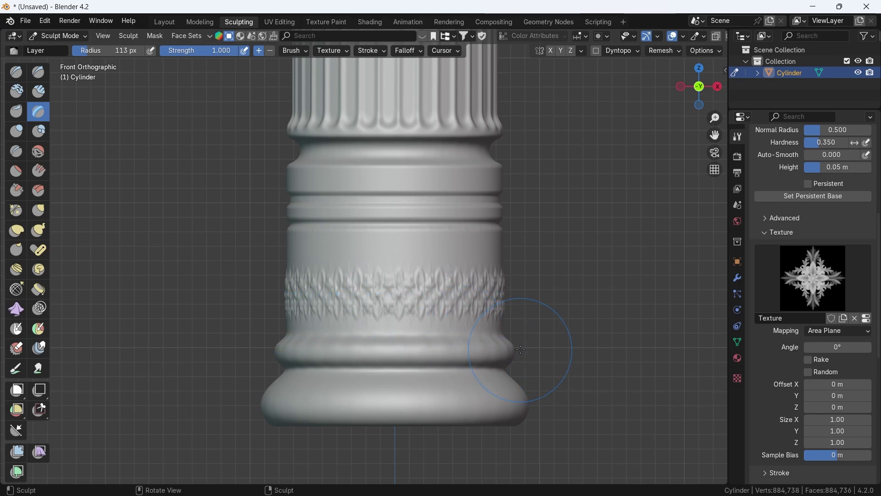
{"action": "key", "text": "ctrl+z"}
Open the Z radial symmetry count for editing.
{"action": "scroll", "coordinate": [799, 380], "scroll_direction": "down", "scroll_amount": 15}
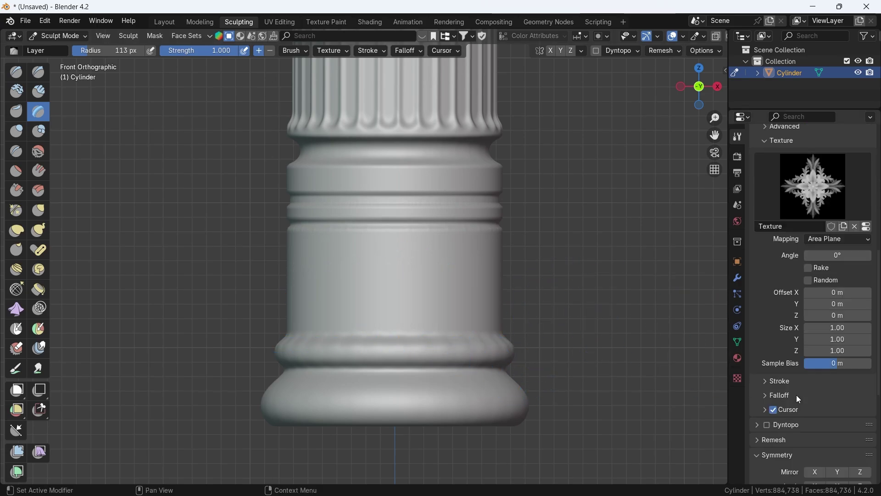
{"action": "left_click", "coordinate": [838, 368]}
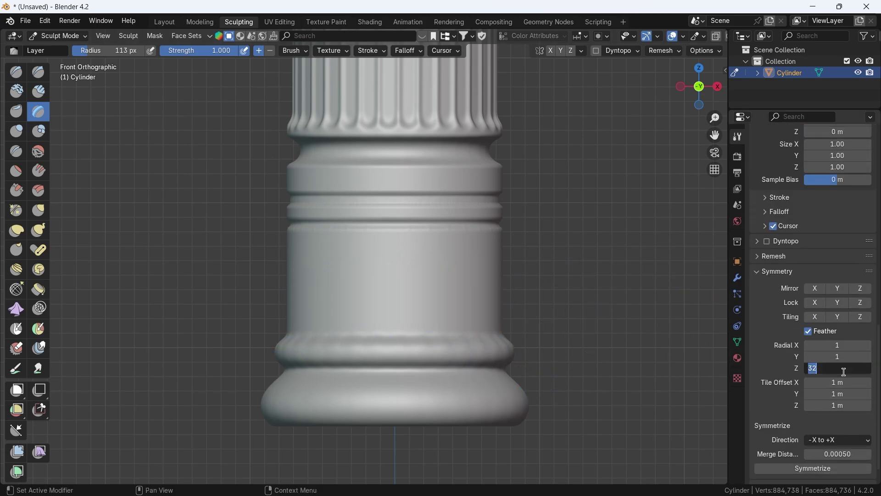
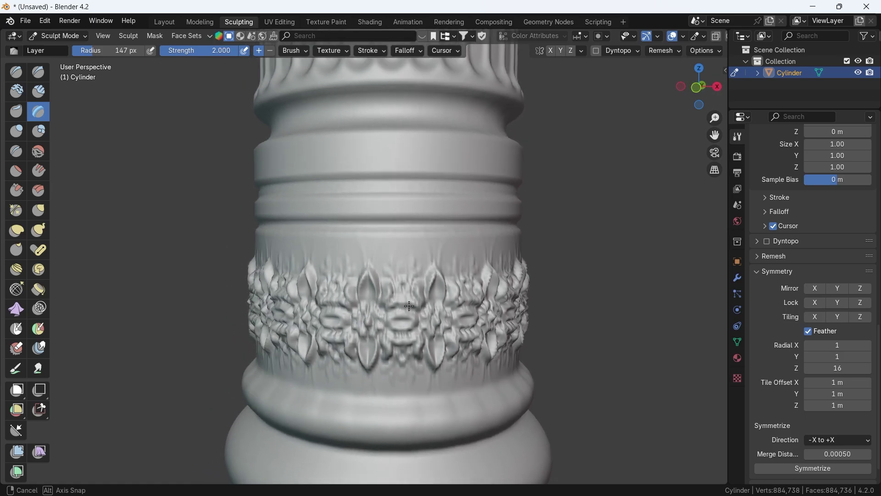
Undo the last ornament stamp and enlarge the Layer brush radius to 201 px.
{"action": "key", "text": "ctrl+z"}
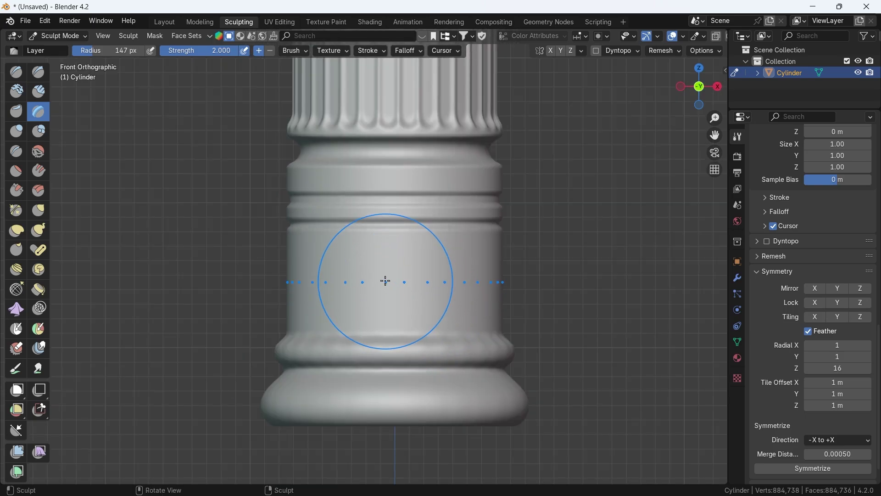
{"action": "key", "text": "f"}
{"action": "left_click", "coordinate": [404, 282]}
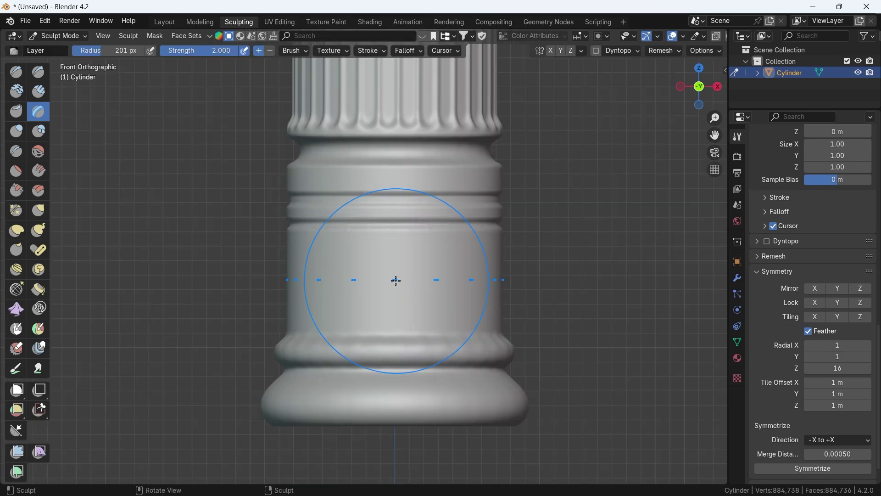
Set the Z radial symmetry count to 12 and stamp the ornament around the plain section above the base rings.
{"action": "scroll", "coordinate": [812, 340], "scroll_direction": "down", "scroll_amount": 2}
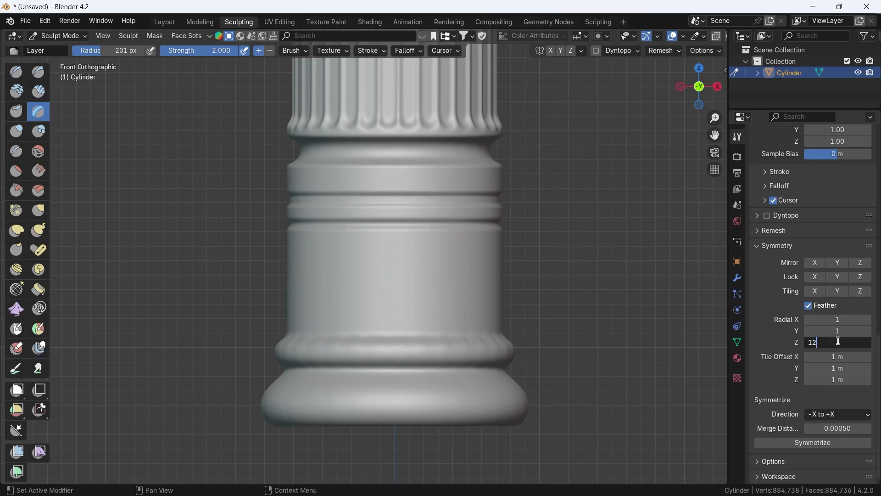
{"action": "key", "text": "Return"}
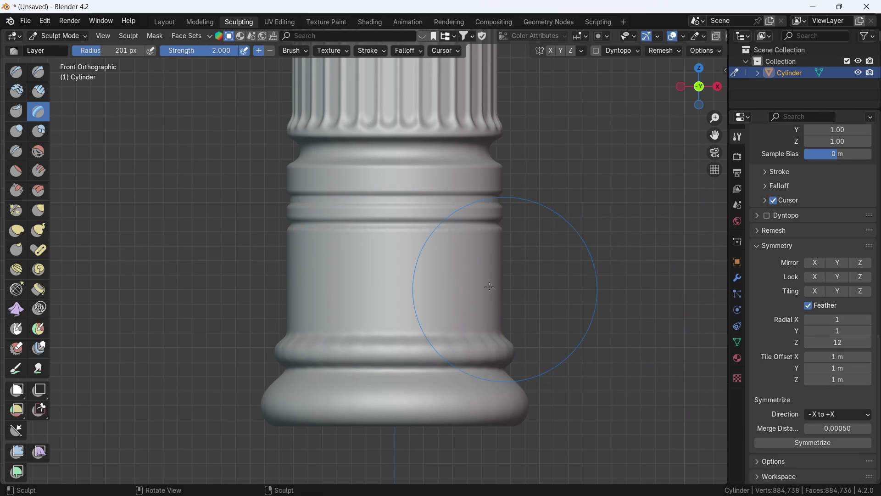
{"action": "left_click", "coordinate": [396, 282]}
{"action": "scroll", "coordinate": [482, 308], "scroll_direction": "down", "scroll_amount": 3}
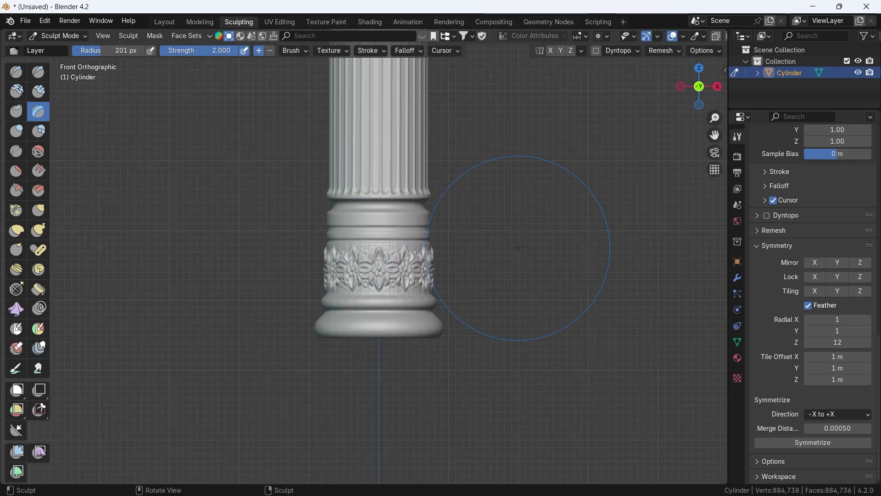
{"action": "mouse_move", "coordinate": [510, 321]}
{"action": "middle_mouse_down"}
{"action": "mouse_move", "coordinate": [458, 272]}
{"action": "mouse_move", "coordinate": [476, 253]}
{"action": "middle_mouse_up"}
{"action": "scroll", "coordinate": [476, 253], "scroll_direction": "up", "scroll_amount": 4}
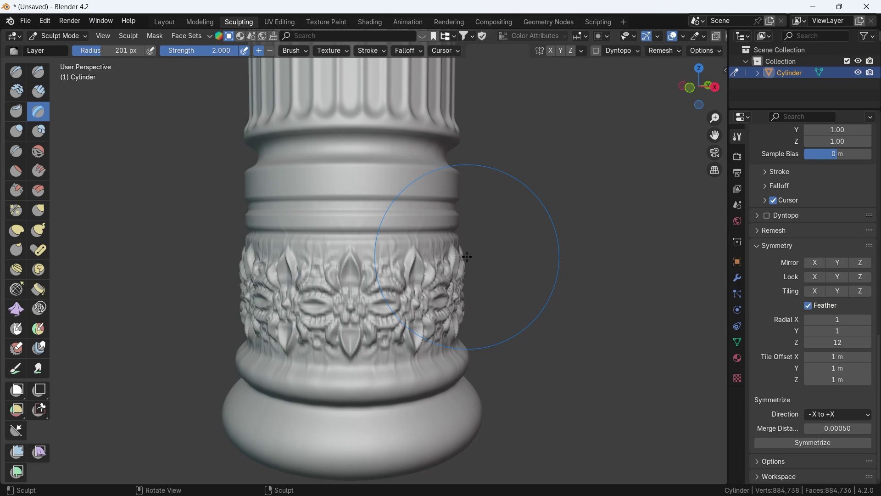
Reduce the Layer brush radius to 111 px and stamp the ornament around the plain section beneath the capital's upper rings.
{"action": "scroll", "coordinate": [468, 257], "scroll_direction": "down", "scroll_amount": 5}
{"action": "key", "text": "KP_1"}
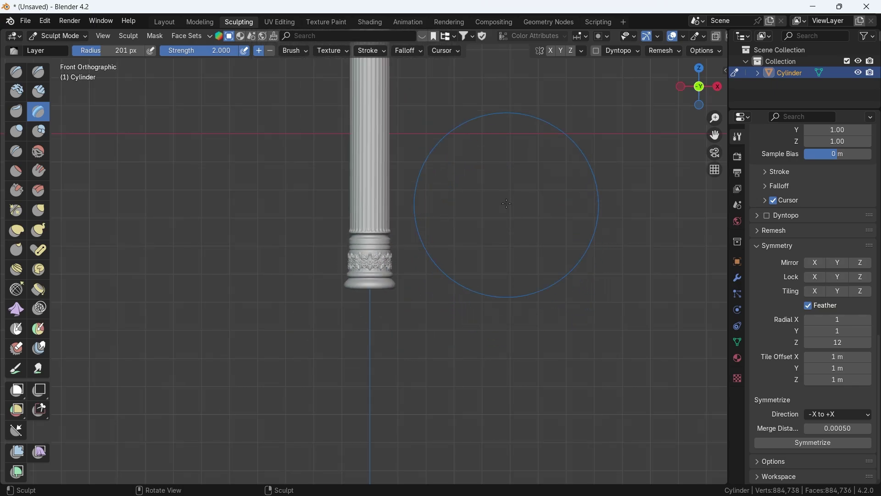
{"action": "middle_click_drag", "start_coordinate": [506, 165], "coordinate": [492, 371], "text": "shift"}
{"action": "scroll", "coordinate": [436, 248], "scroll_direction": "up", "scroll_amount": 5}
{"action": "scroll", "coordinate": [415, 200], "scroll_direction": "up", "scroll_amount": 2}
{"action": "middle_click_drag", "start_coordinate": [371, 154], "coordinate": [412, 230], "text": "shift"}
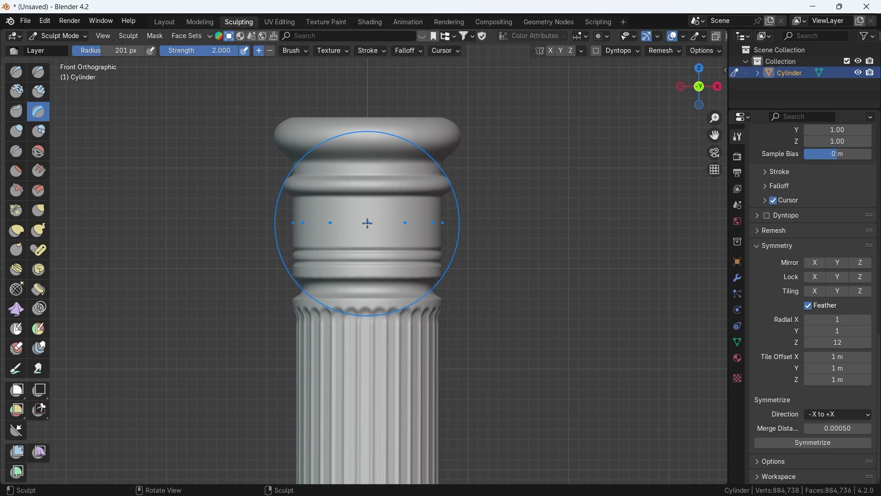
{"action": "left_click_drag", "start_coordinate": [365, 224], "coordinate": [368, 223]}
{"action": "key", "text": "f"}
{"action": "left_click", "coordinate": [331, 224]}
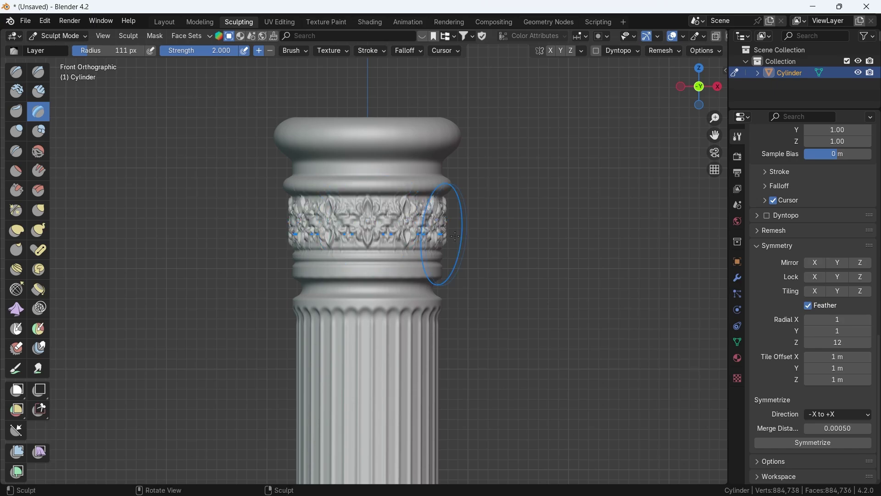
{"action": "mouse_move", "coordinate": [456, 237]}
{"action": "middle_mouse_down"}
{"action": "mouse_move", "coordinate": [406, 255]}
{"action": "mouse_move", "coordinate": [452, 257]}
{"action": "middle_mouse_up"}
{"action": "middle_click_drag", "start_coordinate": [453, 201], "coordinate": [485, 270], "text": "shift"}
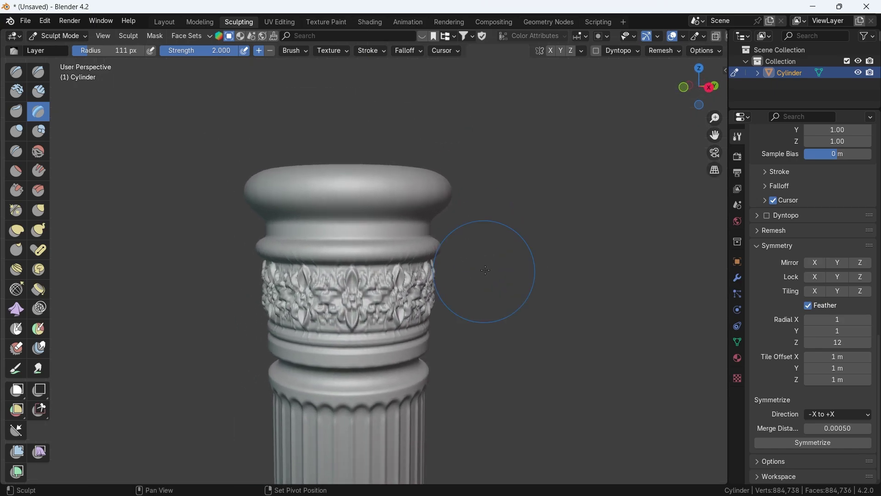
Swell the topmost ring of the capital with the Blob brush at 111 px radius and 0.500 strength.
{"action": "key", "text": "KP_1"}
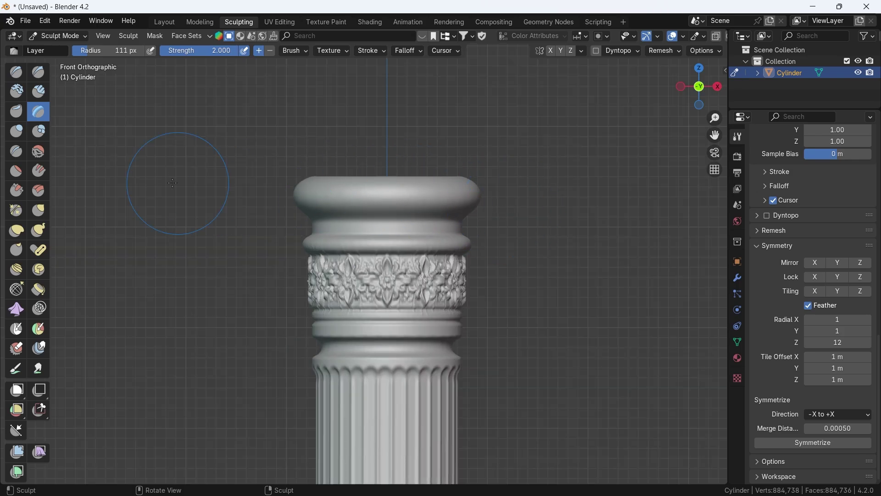
{"action": "left_click", "coordinate": [40, 134]}
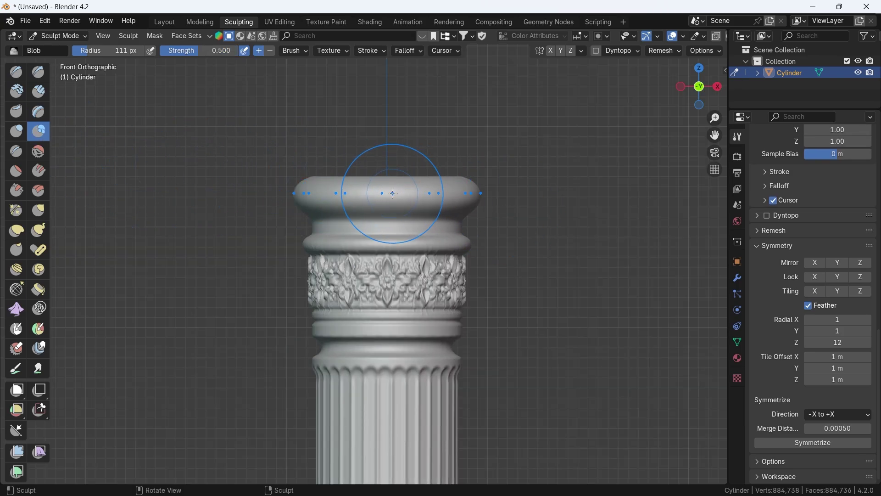
{"action": "left_click_drag", "start_coordinate": [393, 193], "coordinate": [427, 193]}
{"action": "mouse_move", "coordinate": [427, 194]}
{"action": "middle_mouse_down"}
{"action": "mouse_move", "coordinate": [500, 285]}
{"action": "mouse_move", "coordinate": [531, 229]}
{"action": "mouse_move", "coordinate": [546, 230]}
{"action": "mouse_move", "coordinate": [517, 267]}
{"action": "mouse_move", "coordinate": [525, 281]}
{"action": "mouse_move", "coordinate": [525, 115]}
{"action": "middle_mouse_up"}
{"action": "scroll", "coordinate": [457, 340], "scroll_direction": "up", "scroll_amount": 4}
Try to swell the bottom ring of the base with the Blob brush, and undo the stroke.
{"action": "middle_click_drag", "start_coordinate": [457, 341], "coordinate": [456, 74], "text": "shift"}
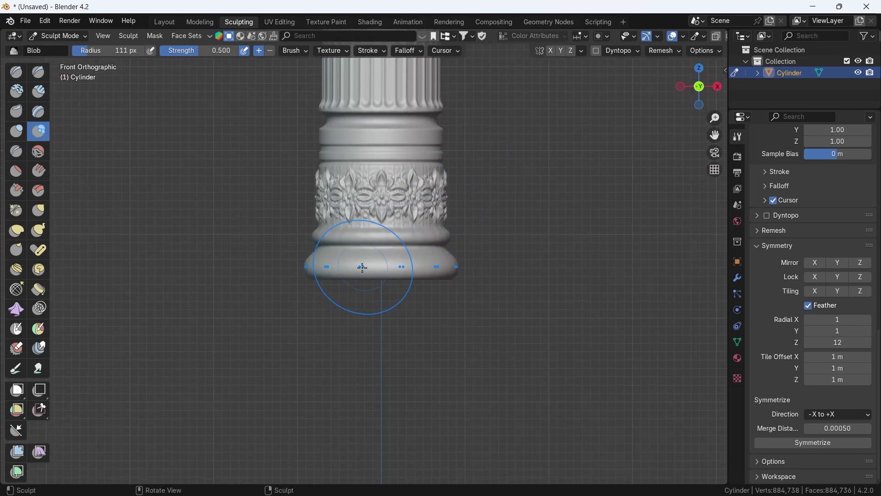
{"action": "left_click_drag", "start_coordinate": [349, 271], "coordinate": [453, 269]}
{"action": "key", "text": "ctrl+z"}
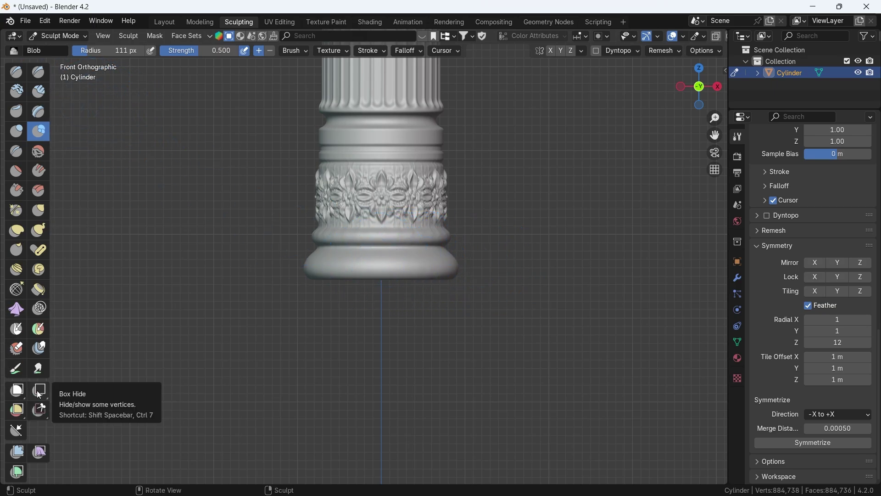
Box-mask the bottom ring of the base and invert the mask to protect the rest of the column.
{"action": "left_click", "coordinate": [16, 390]}
{"action": "left_click_drag", "start_coordinate": [217, 333], "coordinate": [530, 247]}
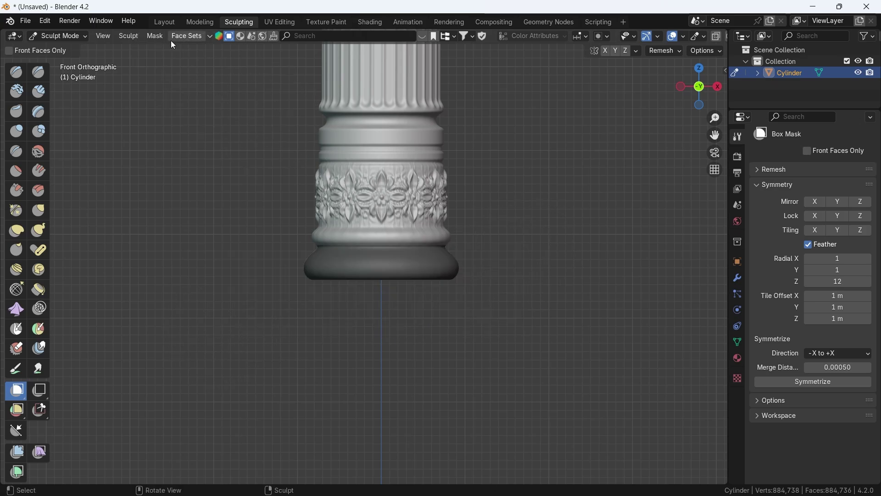
{"action": "left_click", "coordinate": [155, 37]}
{"action": "left_click", "coordinate": [179, 71]}
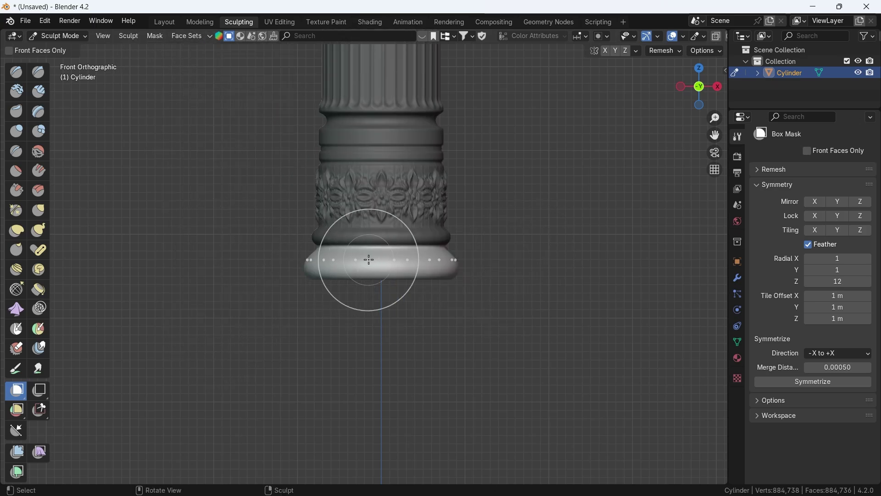
Swell the unmasked bottom ring with the Blob brush at 0.500 strength and clear the mask.
{"action": "mouse_move", "coordinate": [368, 260]}
{"action": "left_mouse_down"}
{"action": "mouse_move", "coordinate": [522, 260]}
{"action": "mouse_move", "coordinate": [513, 263]}
{"action": "left_mouse_up"}
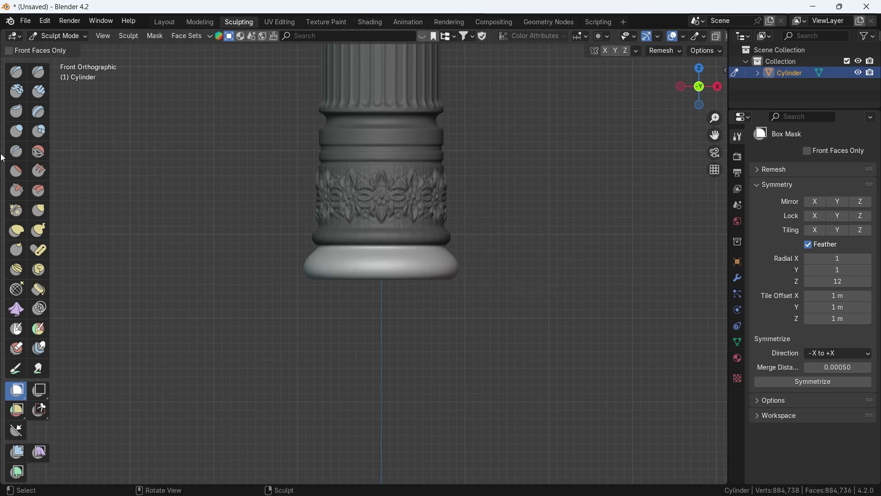
{"action": "left_click", "coordinate": [39, 133]}
{"action": "mouse_move", "coordinate": [411, 260]}
{"action": "left_mouse_down"}
{"action": "mouse_move", "coordinate": [477, 276]}
{"action": "mouse_move", "coordinate": [464, 275]}
{"action": "left_mouse_up"}
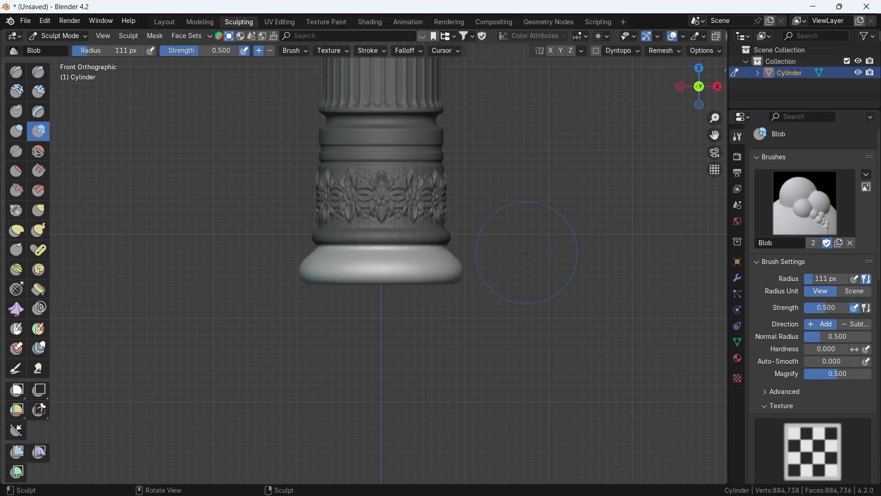
{"action": "middle_click_drag", "start_coordinate": [527, 253], "coordinate": [542, 252]}
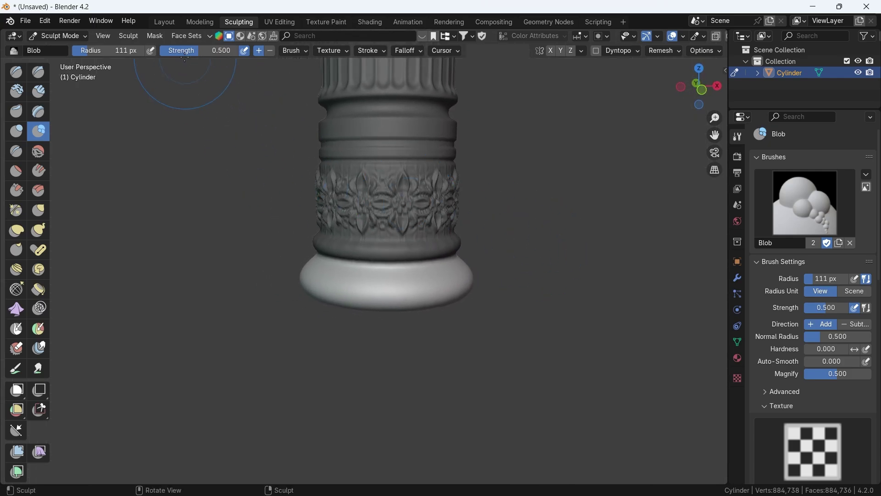
{"action": "left_click", "coordinate": [155, 36]}
Carve thin vertical grooves across the rings and necks at both column ends with the subtracting Draw Sharp brush, 10 px radius and 32-fold Z radial symmetry.
{"action": "key", "text": "KP_1"}
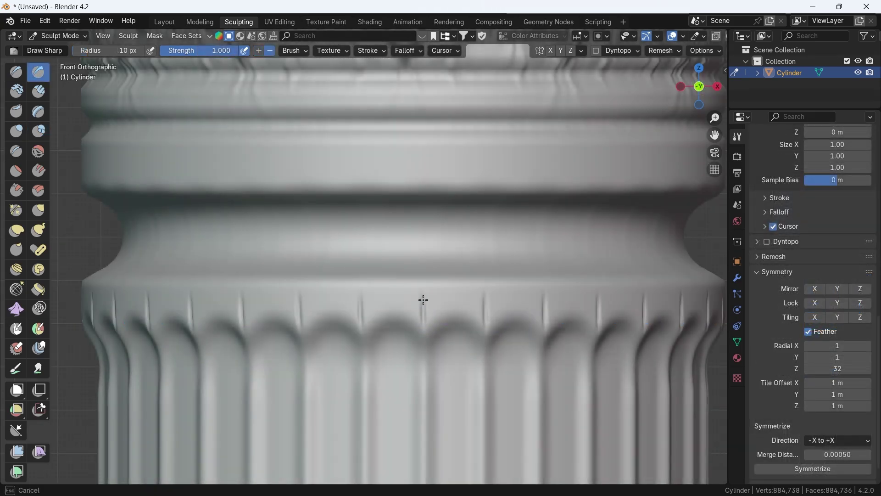
{"action": "middle_click_drag", "start_coordinate": [424, 300], "coordinate": [424, 200], "text": "shift"}
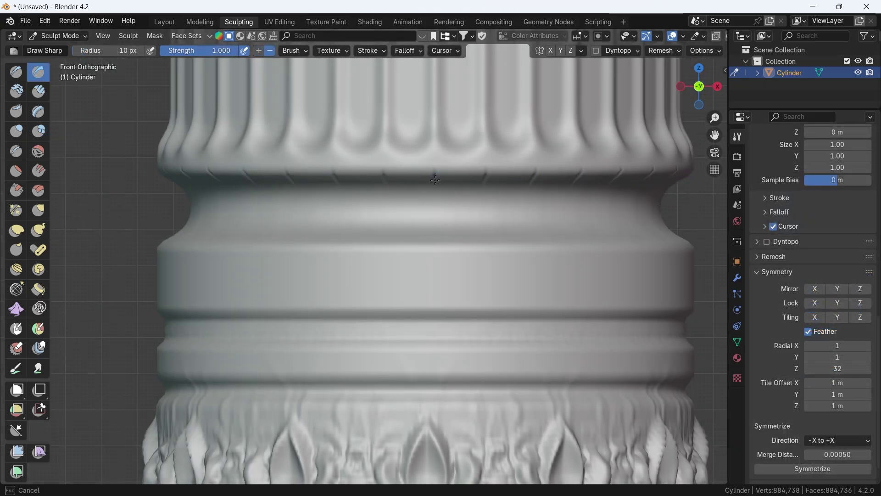
{"action": "middle_click_drag", "start_coordinate": [434, 202], "coordinate": [435, 231], "text": "shift"}
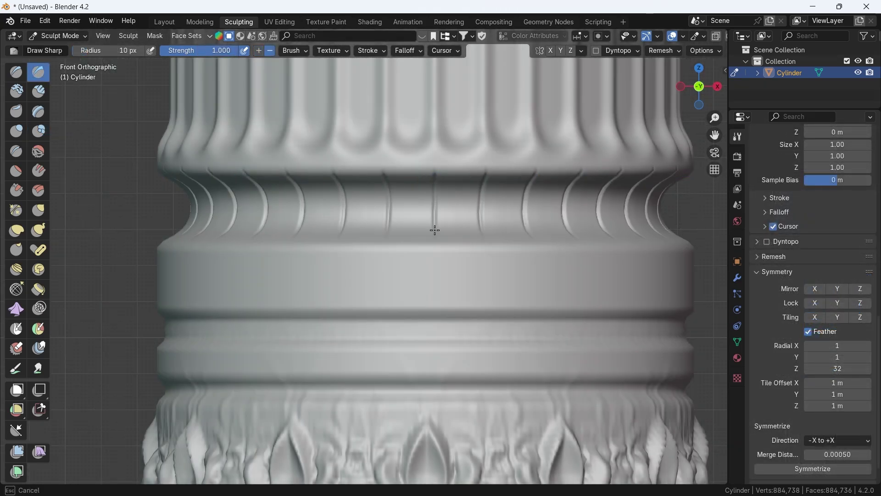
{"action": "left_click_drag", "start_coordinate": [435, 247], "coordinate": [432, 359]}
{"action": "left_click_drag", "start_coordinate": [432, 360], "coordinate": [434, 377]}
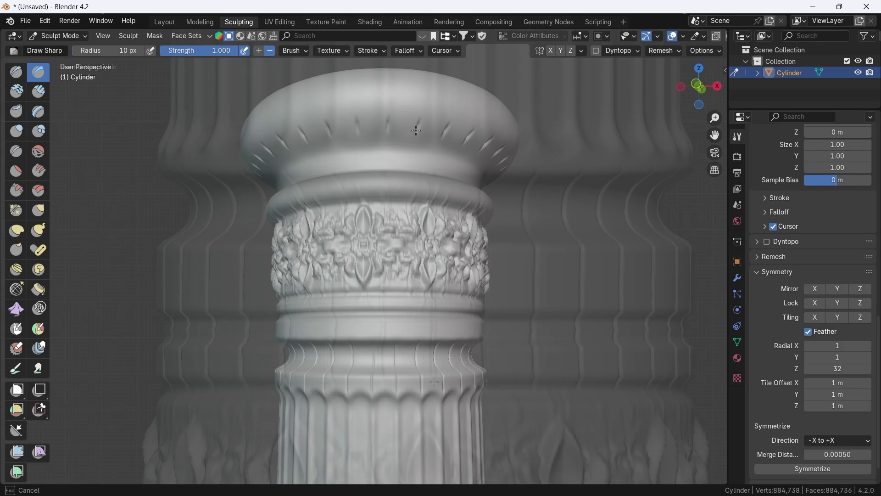
{"action": "middle_click_drag", "start_coordinate": [381, 239], "coordinate": [381, 200]}
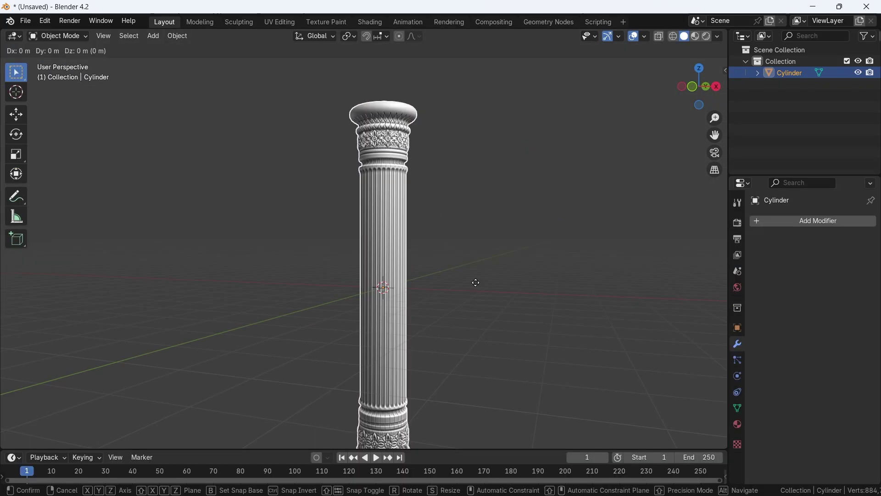
Move the column up along the Z axis in Object Mode so its base rests on the ground grid.
{"action": "key", "text": "g"}
{"action": "key", "text": "z"}
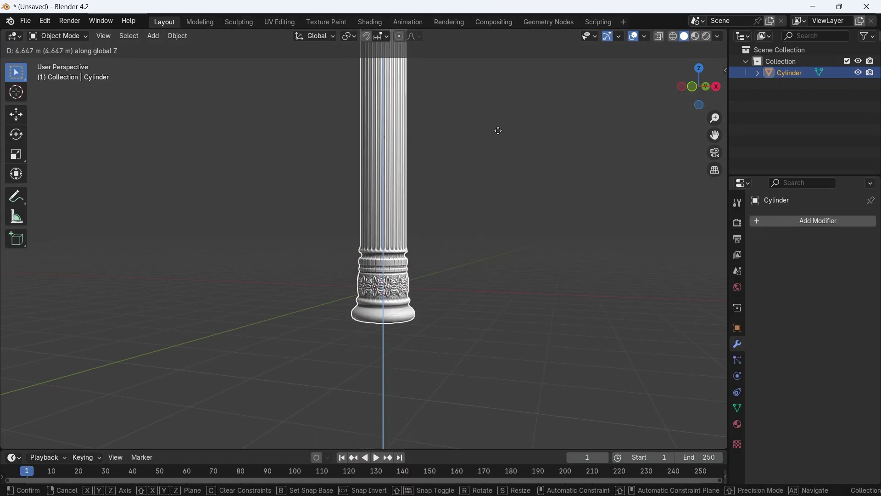
{"action": "left_click", "coordinate": [502, 104]}
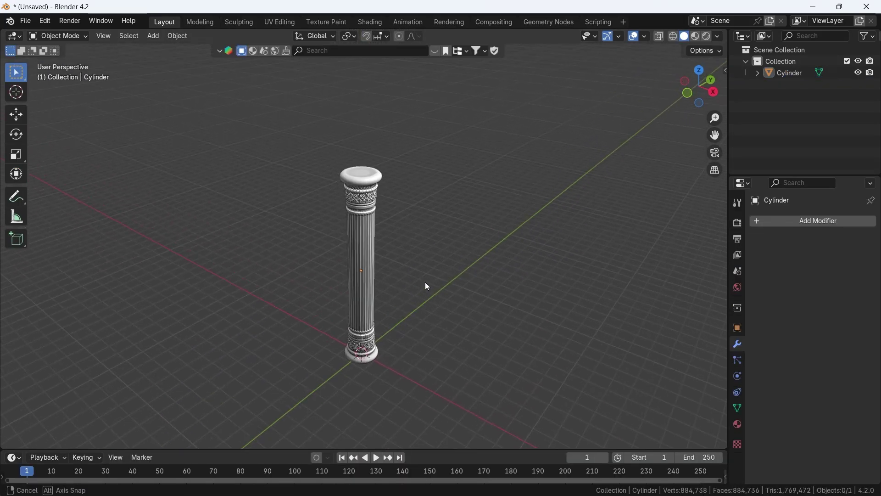
{"action": "scroll", "coordinate": [442, 272], "scroll_direction": "up", "scroll_amount": 2}
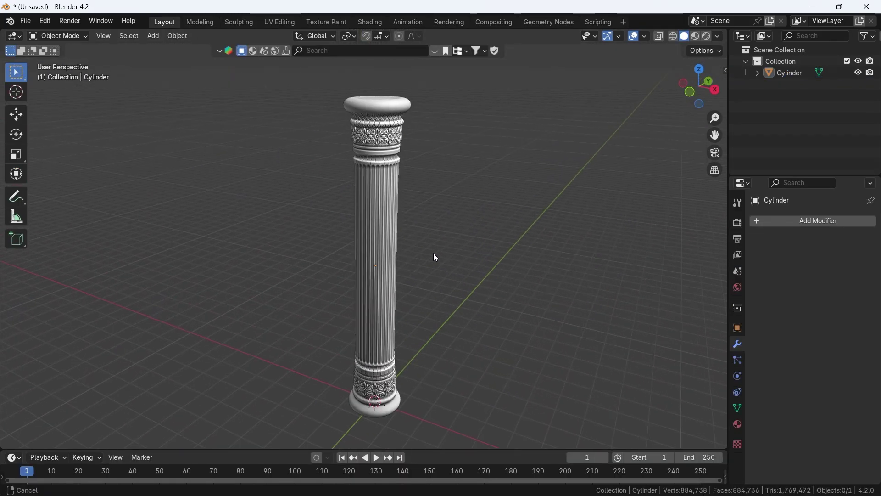